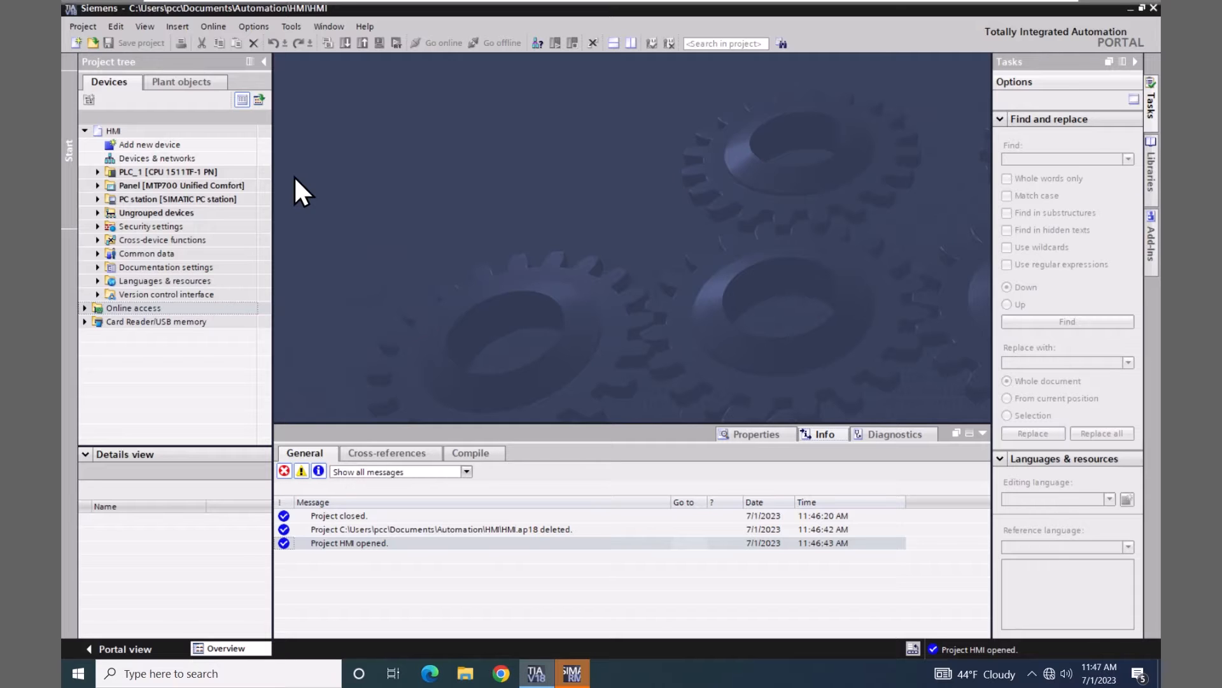
Open Devices & networks and show the device IP addresses, then hide them again
double_click(113, 158)
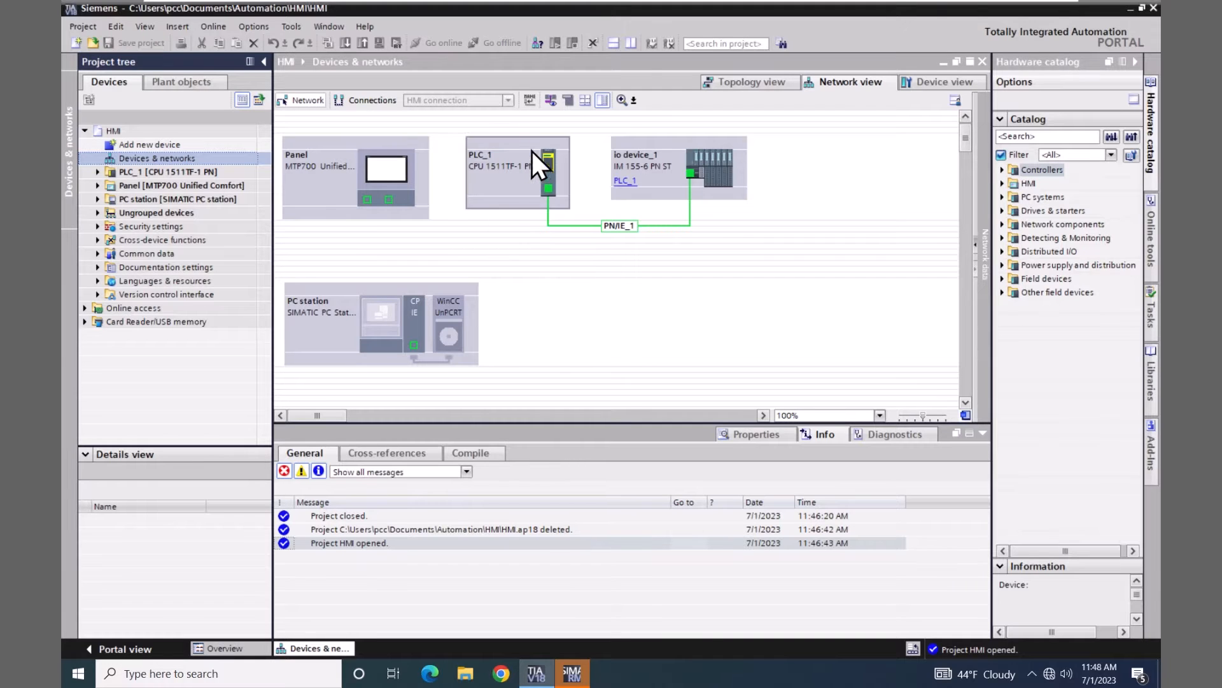
left_click(551, 101)
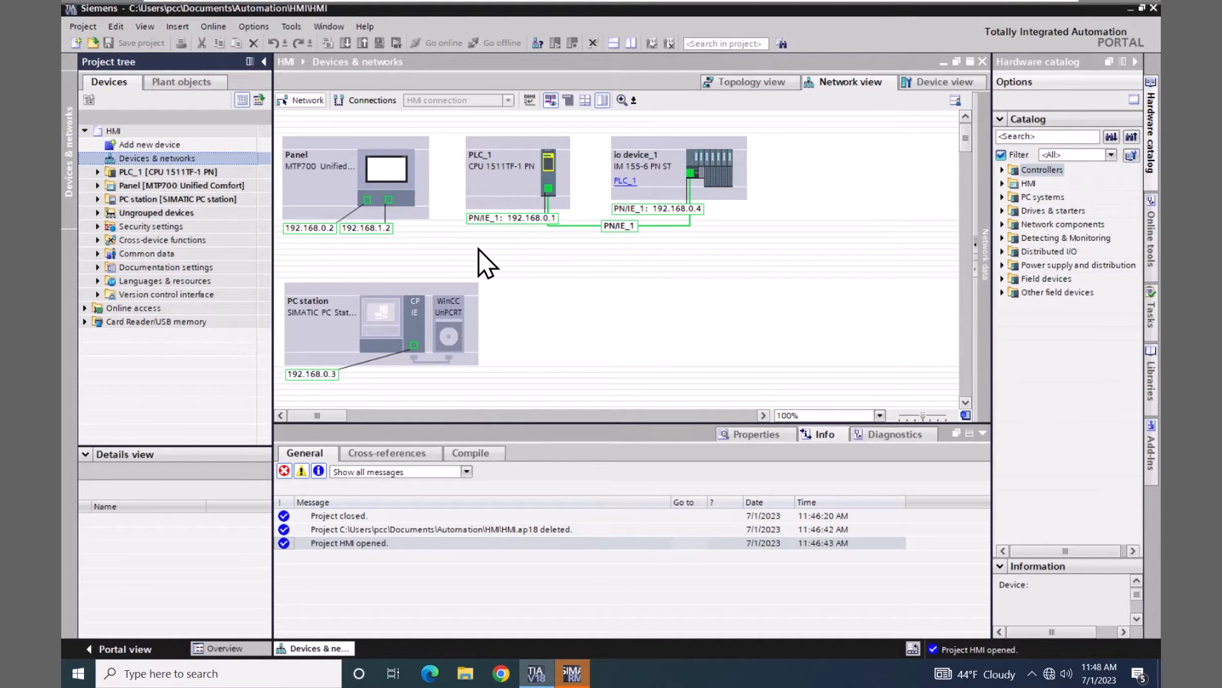
left_click(549, 100)
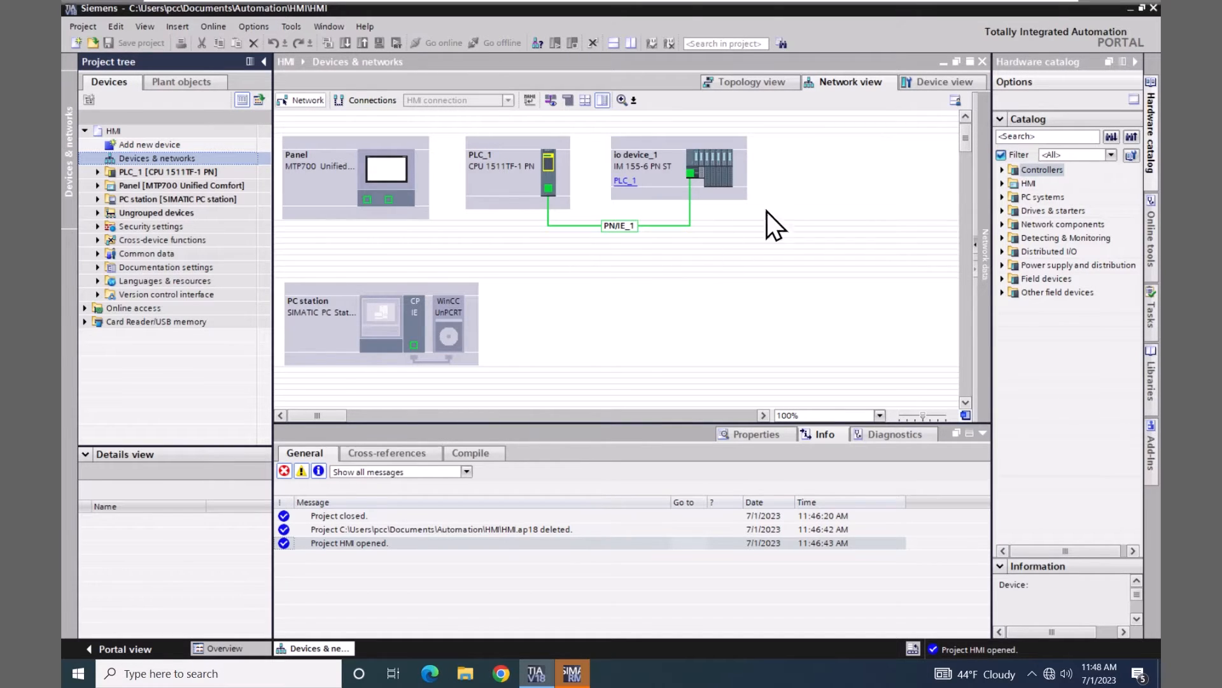
Check the MTP700 Panel's PROFINET interface address 192.168.0.2, then return to Network view
left_click(936, 80)
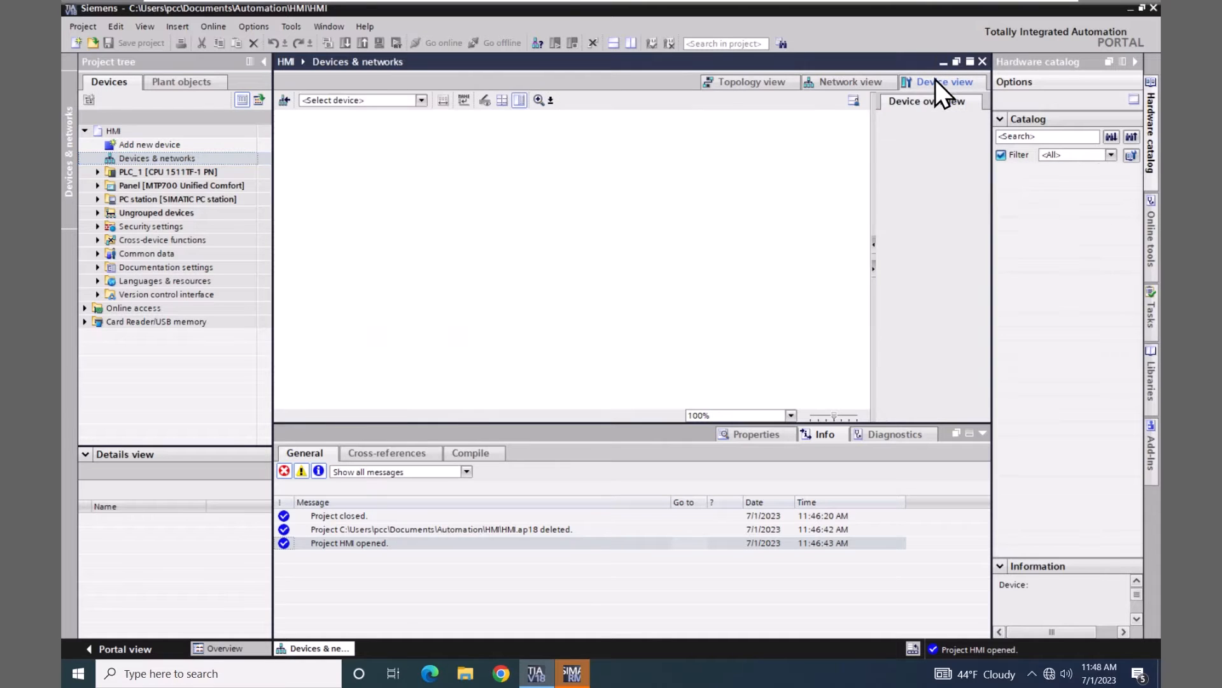
left_click(421, 100)
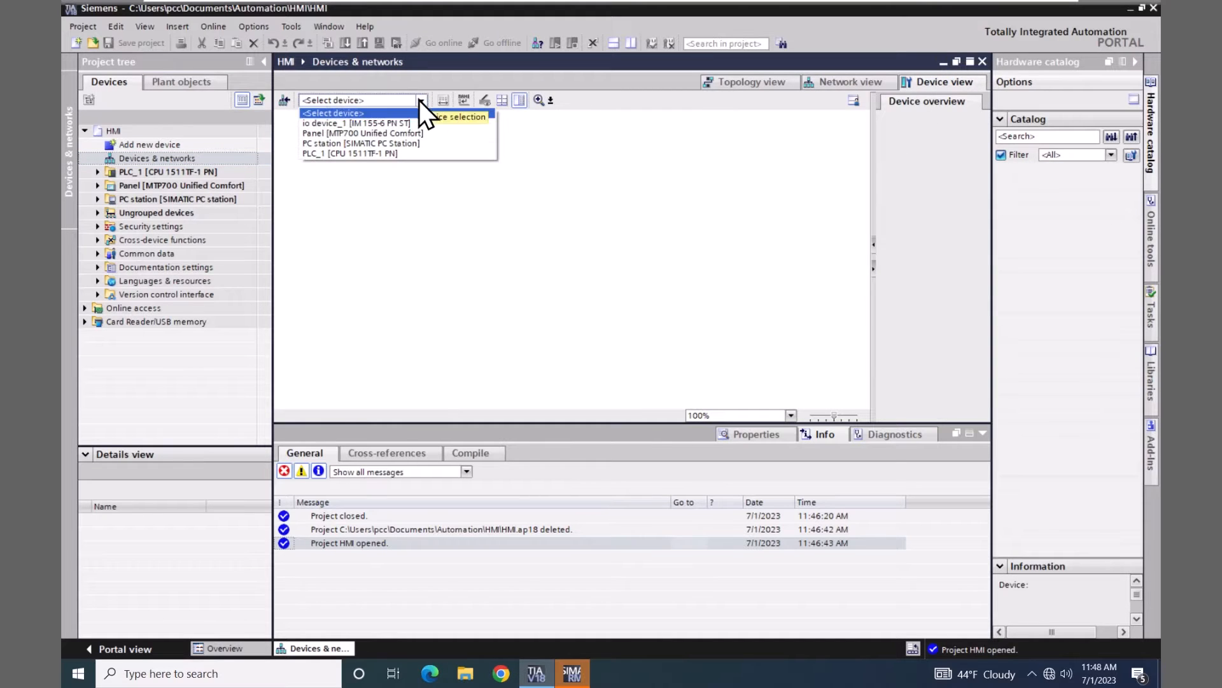
left_click(405, 134)
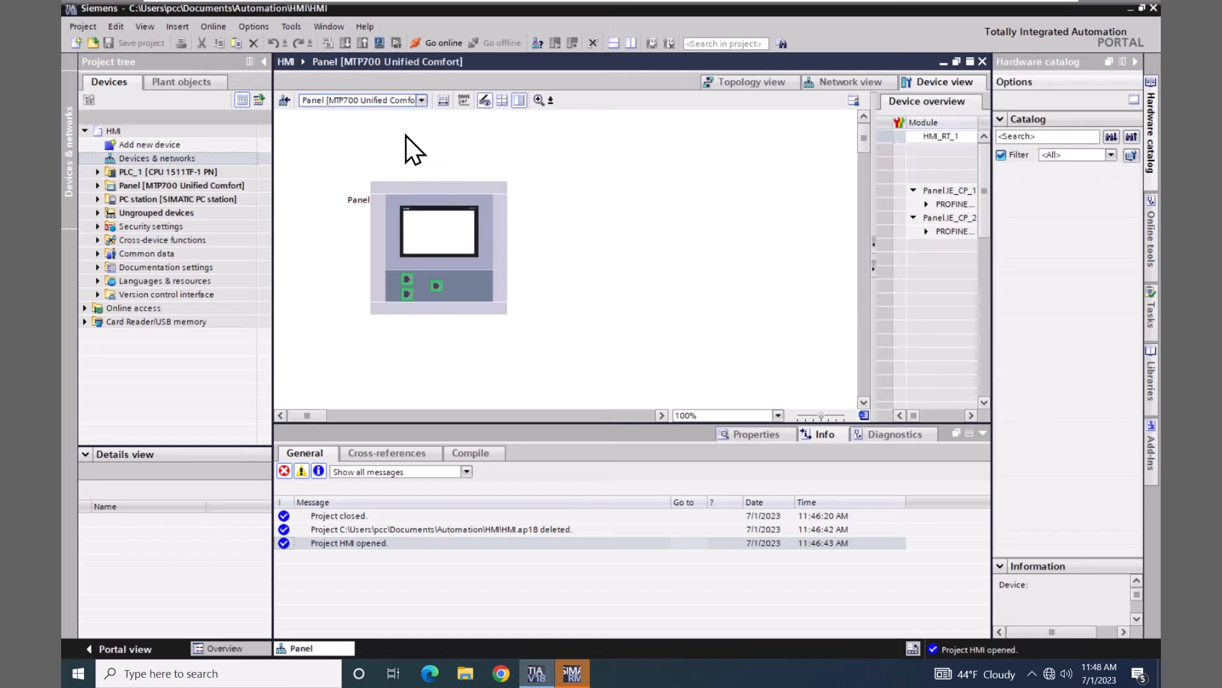
left_click(404, 281)
double_click(404, 282)
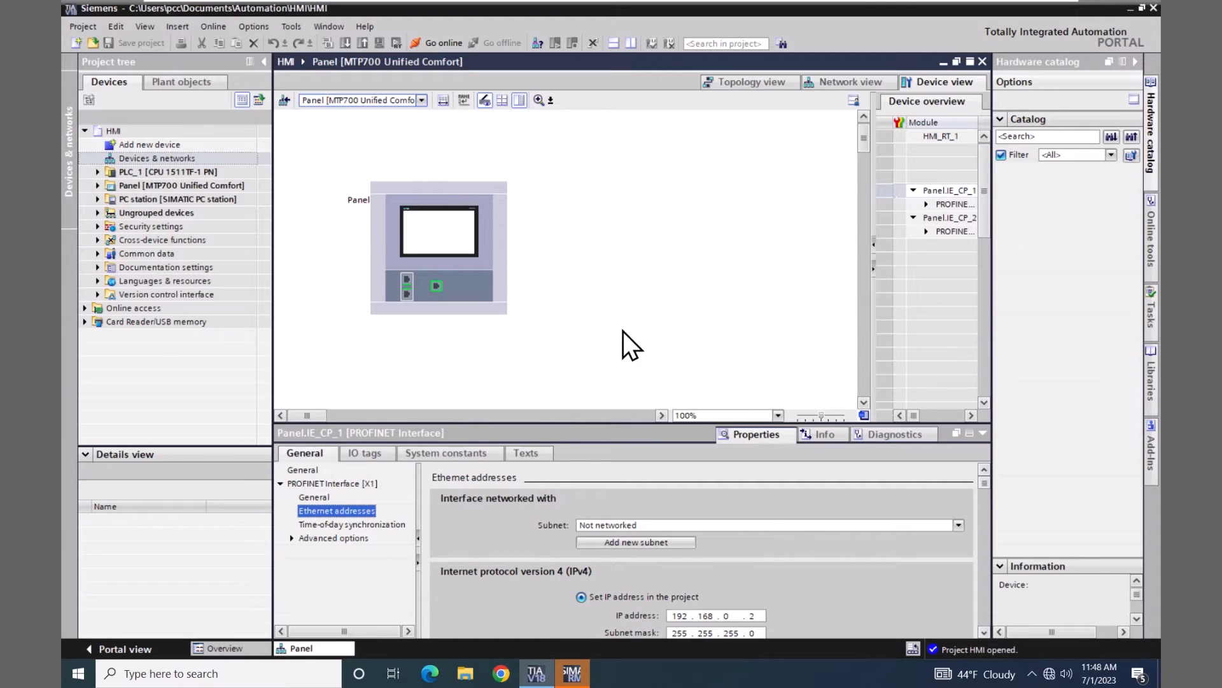
left_click(842, 81)
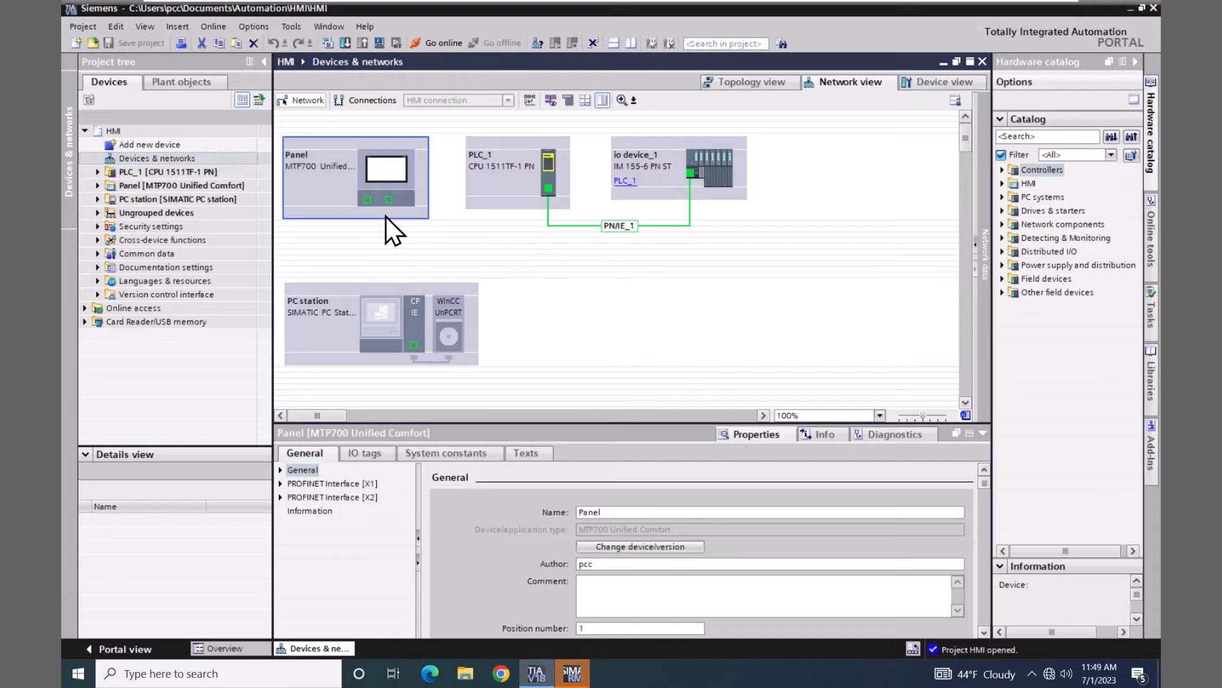
Attach the Panel to PLC_1 on PN/IE_1 and create HMI_Connection_1 between them
mouse_move(367, 199)
left_mouse_down()
mouse_move(541, 205)
mouse_move(548, 188)
left_mouse_up()
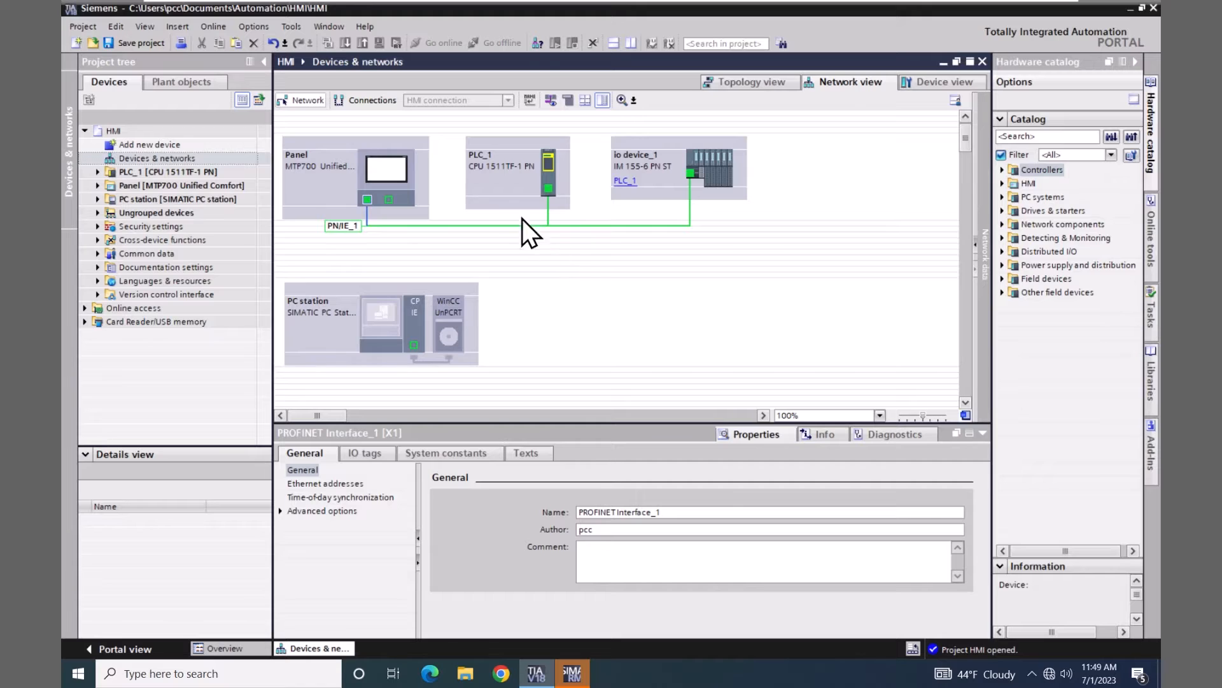
left_click(369, 101)
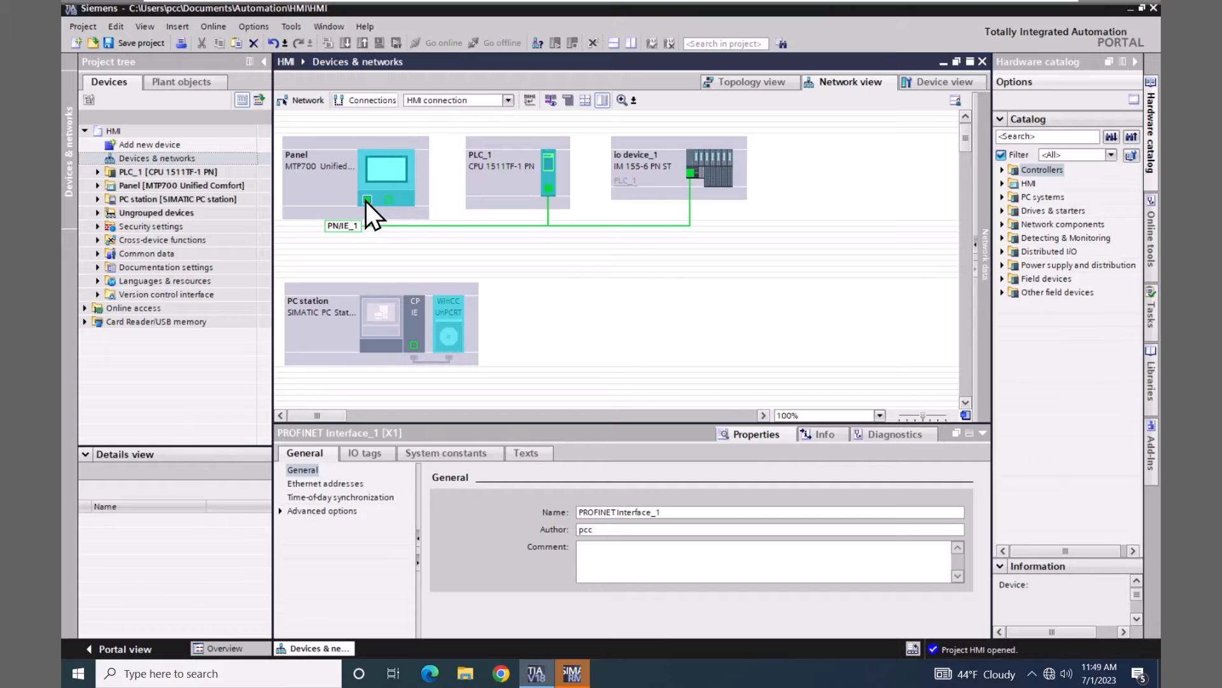
left_click_drag(365, 201, 549, 190)
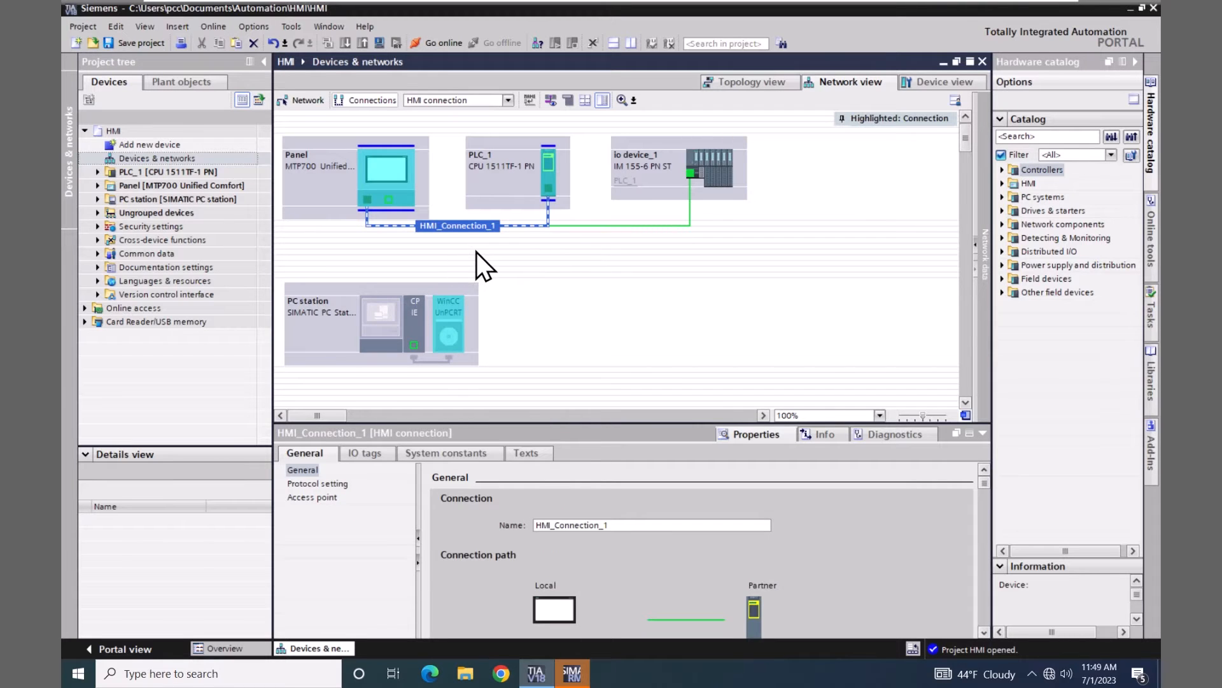
left_click(315, 100)
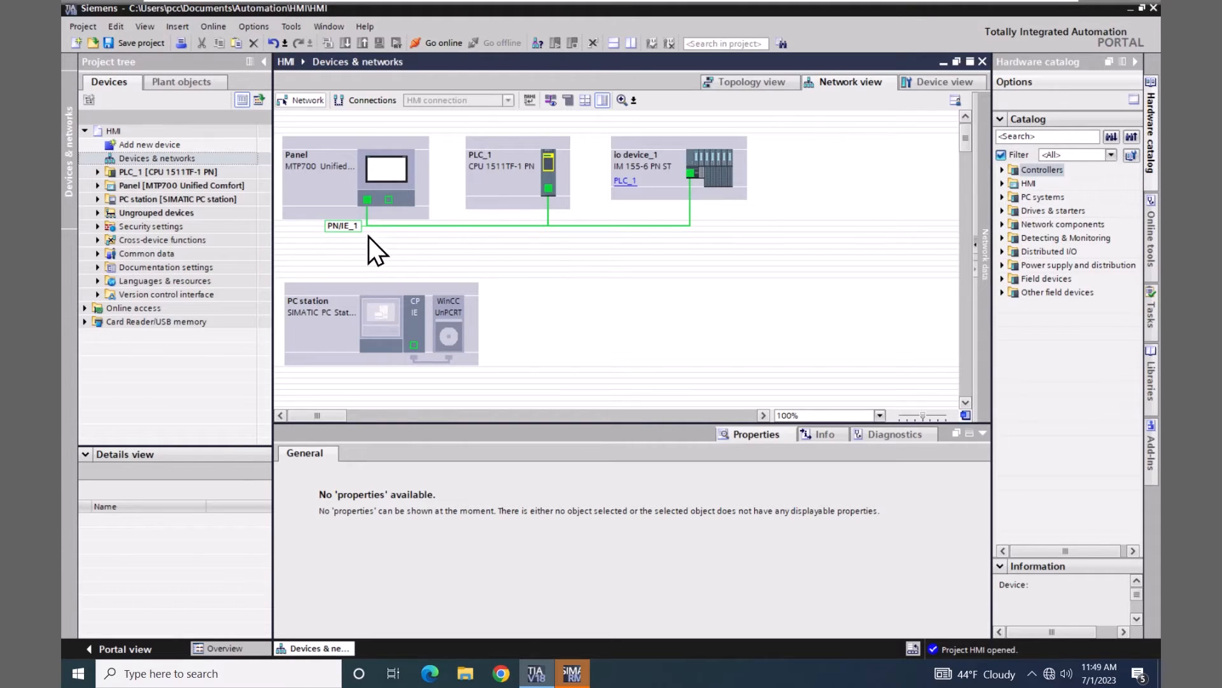
Expand Panel [MTP700 Unified Comfort] and its Screens folder in the project tree
left_click(97, 186)
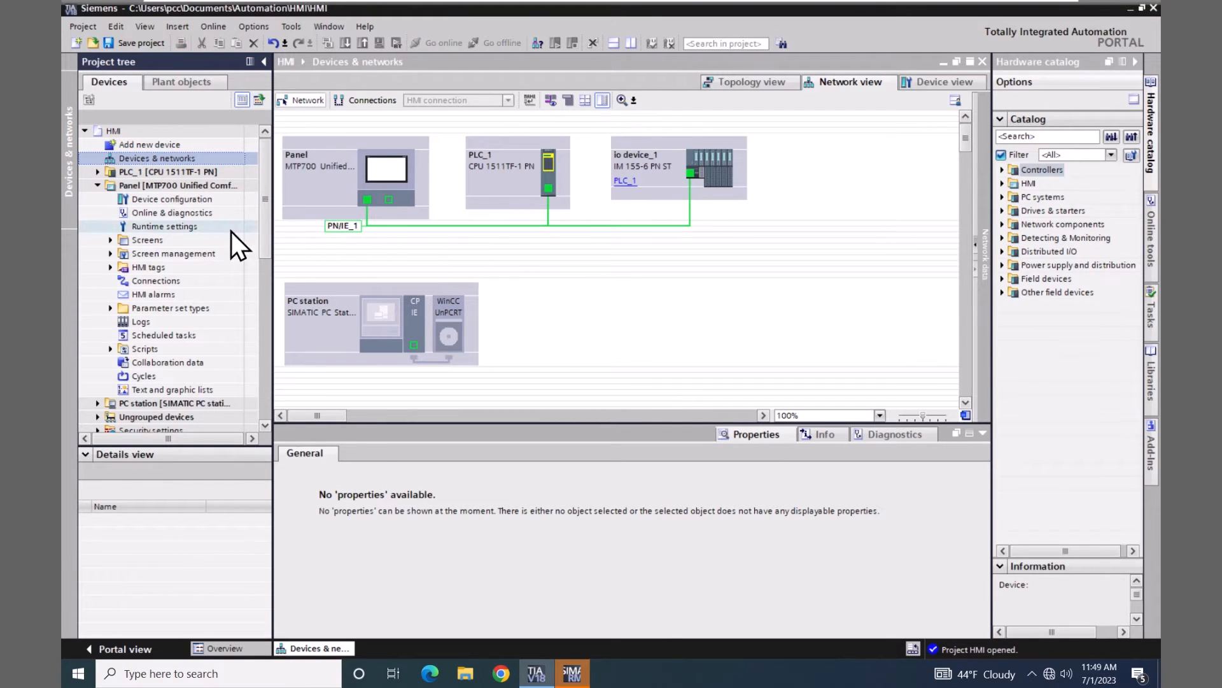
left_click(111, 239)
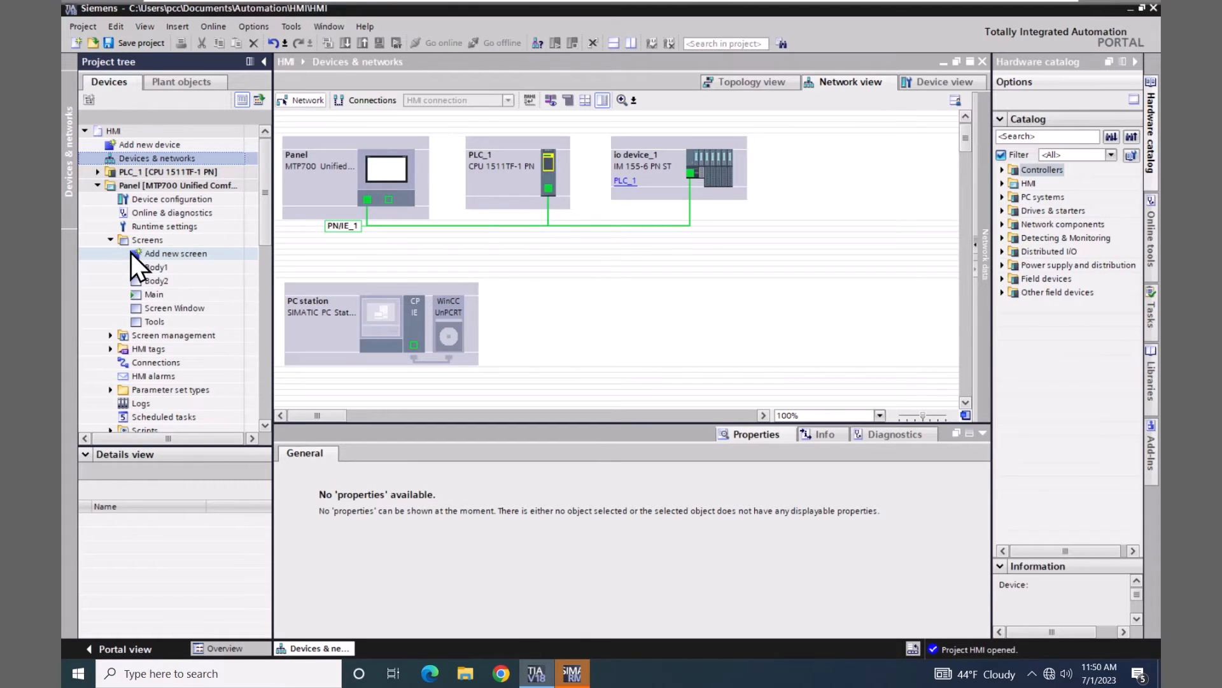
Add a new Panel screen and rename Screen_1 to '1500 Comms'
double_click(131, 252)
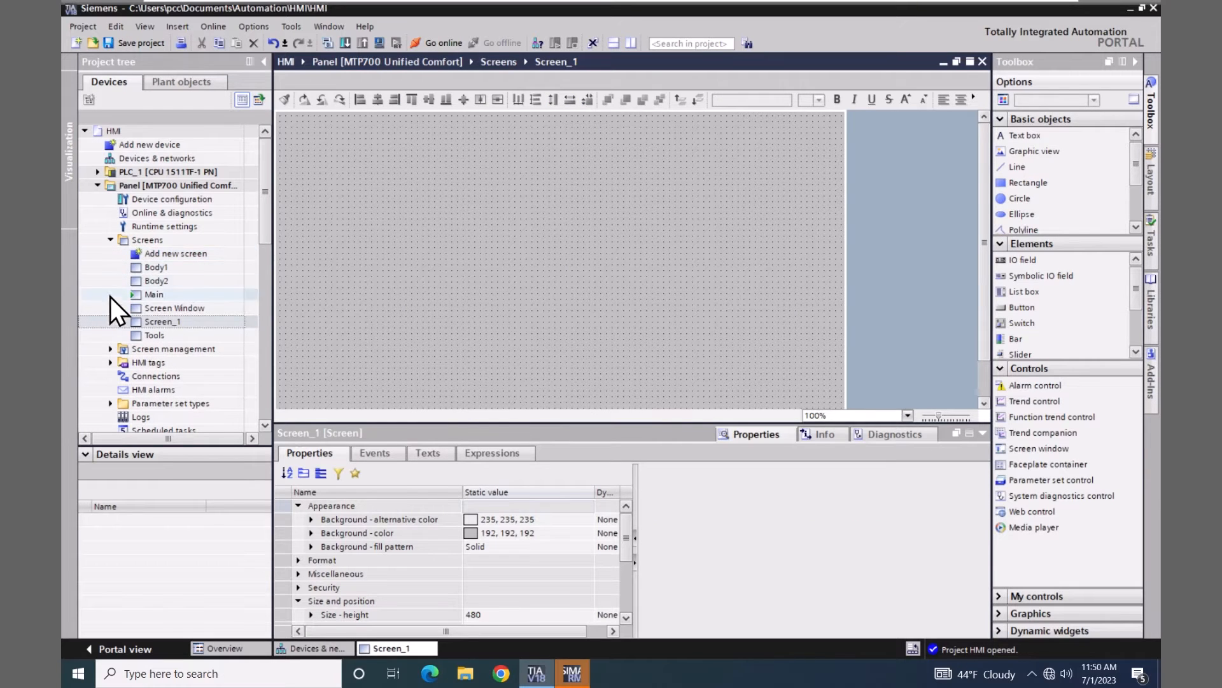
right_click(133, 322)
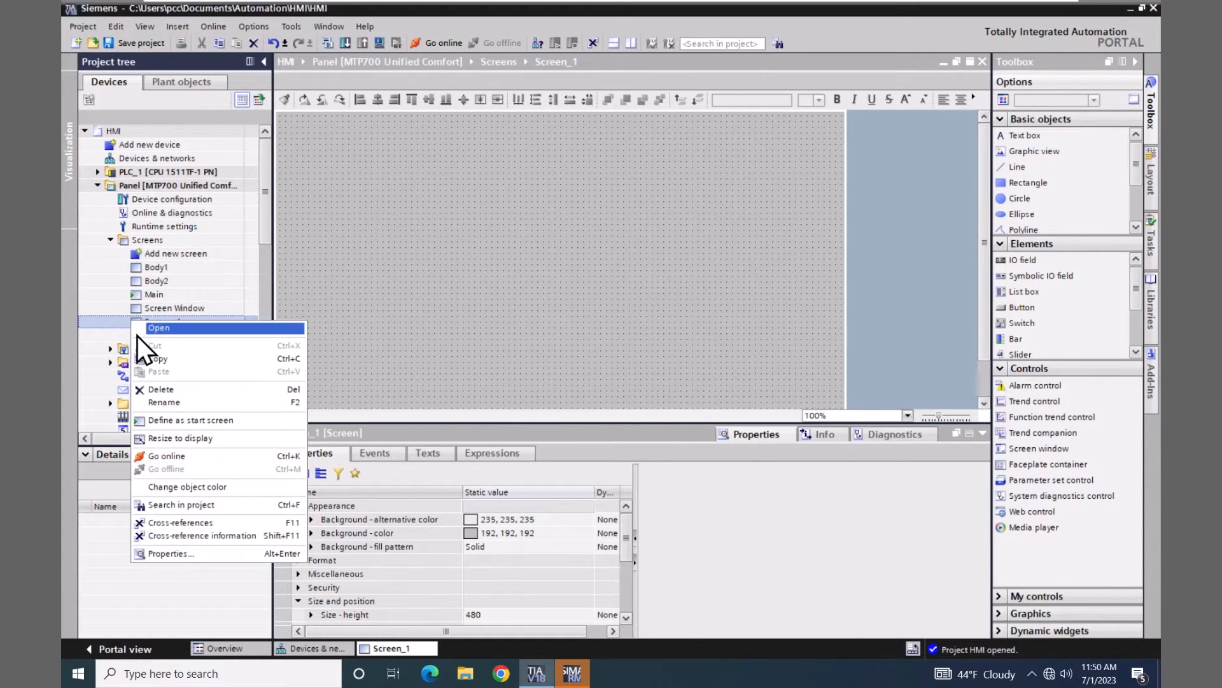
left_click(165, 403)
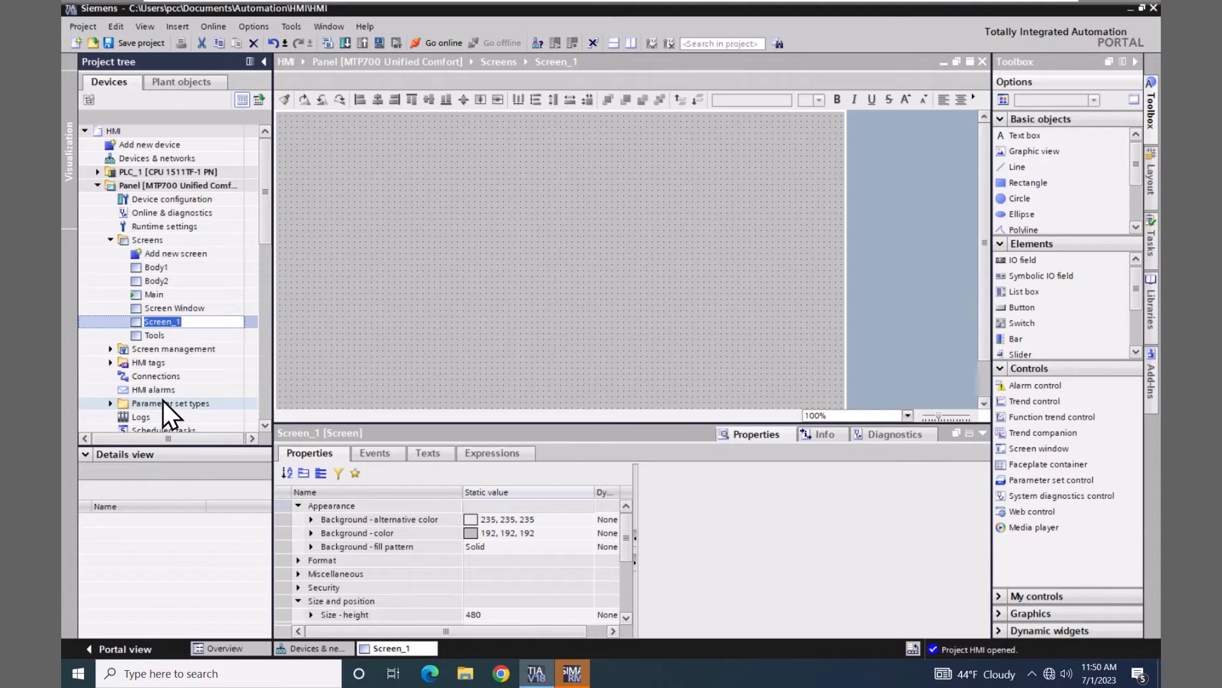
type("1500 Comms")
key("Return")
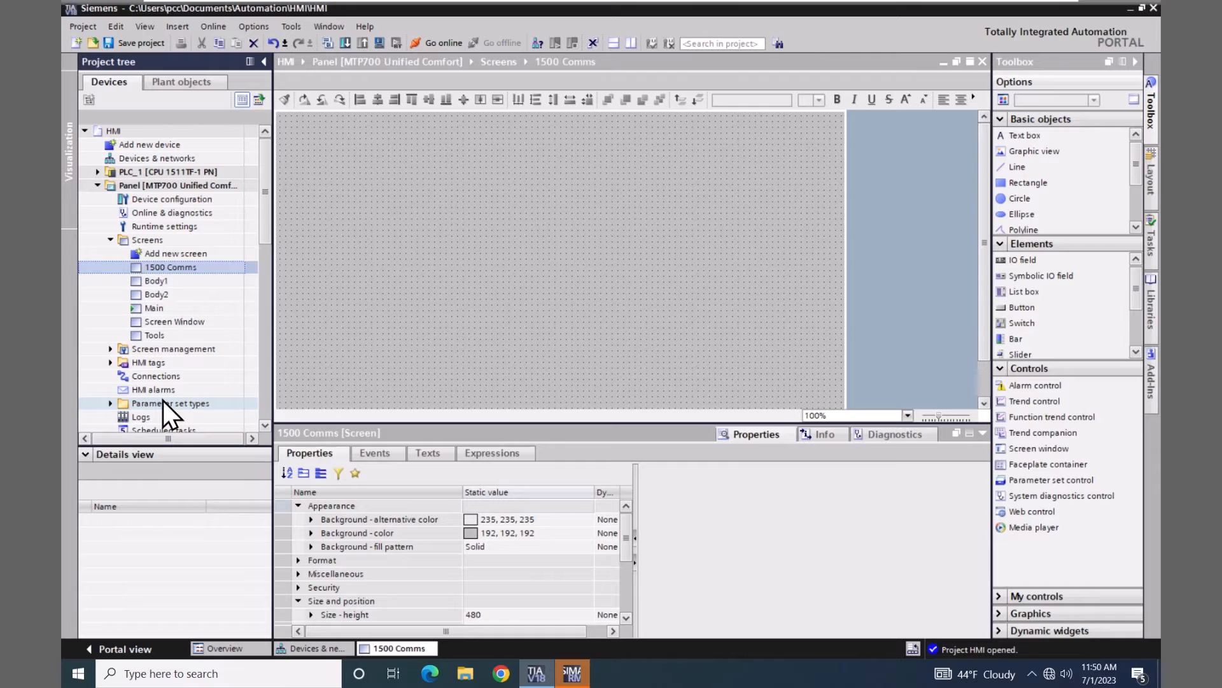
Copy the Main button and title text from the Tools screen
double_click(132, 335)
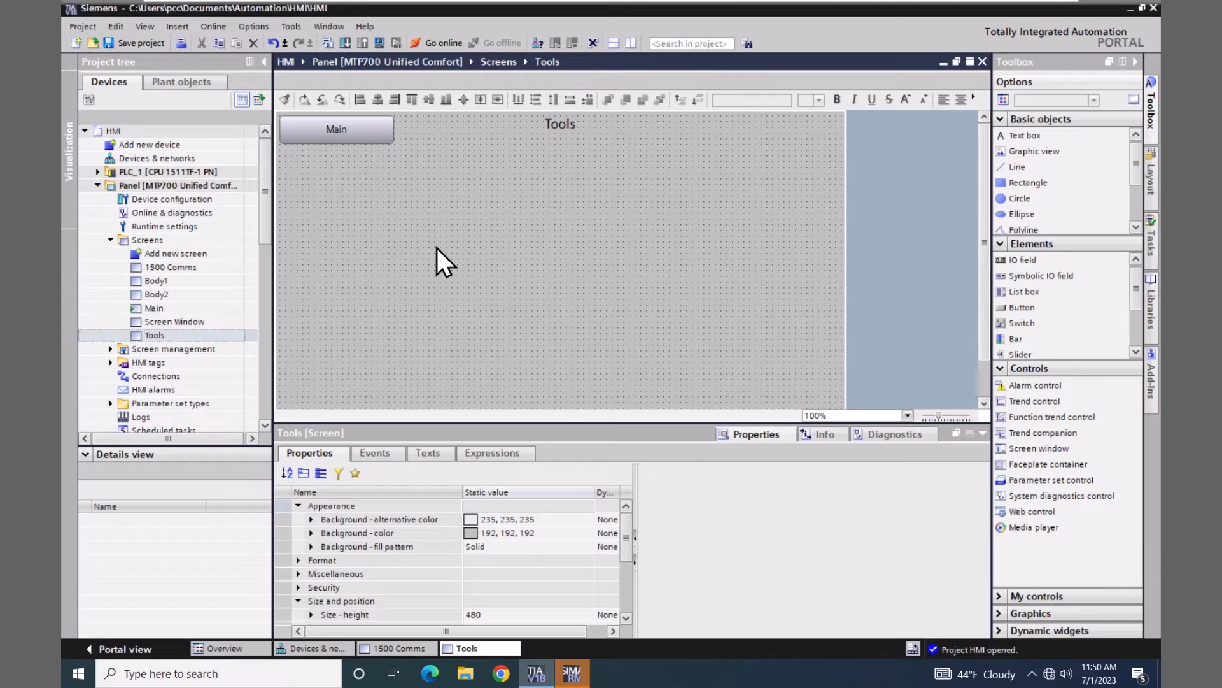
left_click(361, 123)
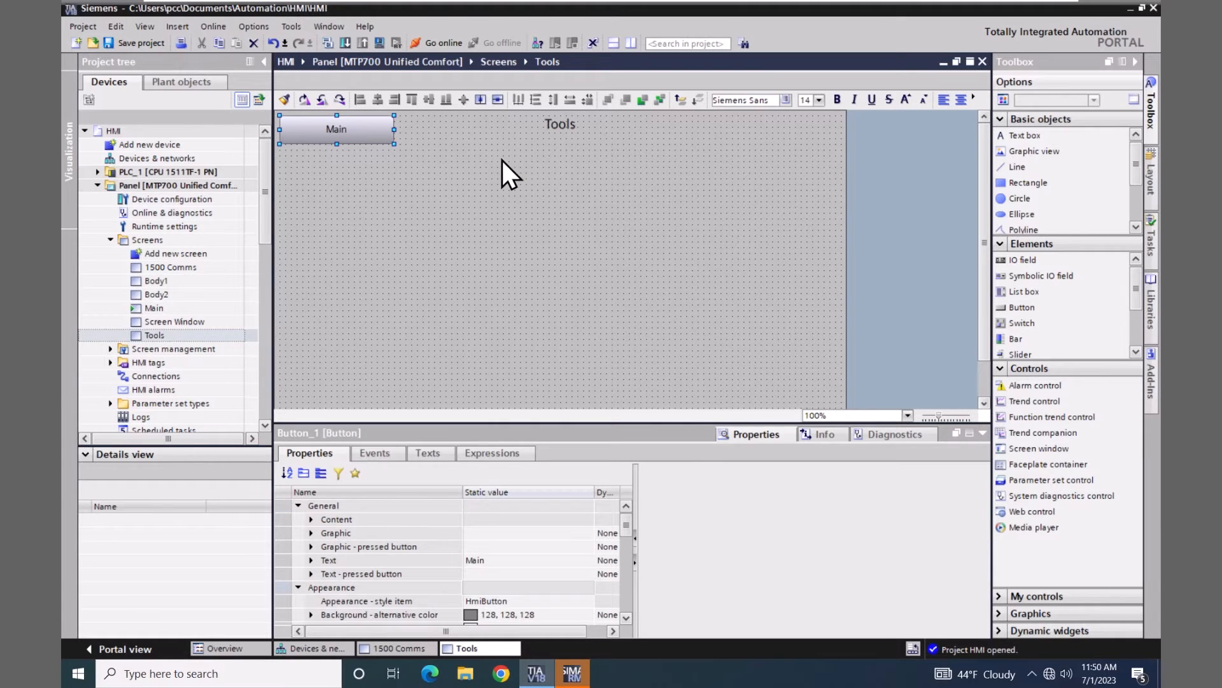
left_click(559, 130, "ctrl")
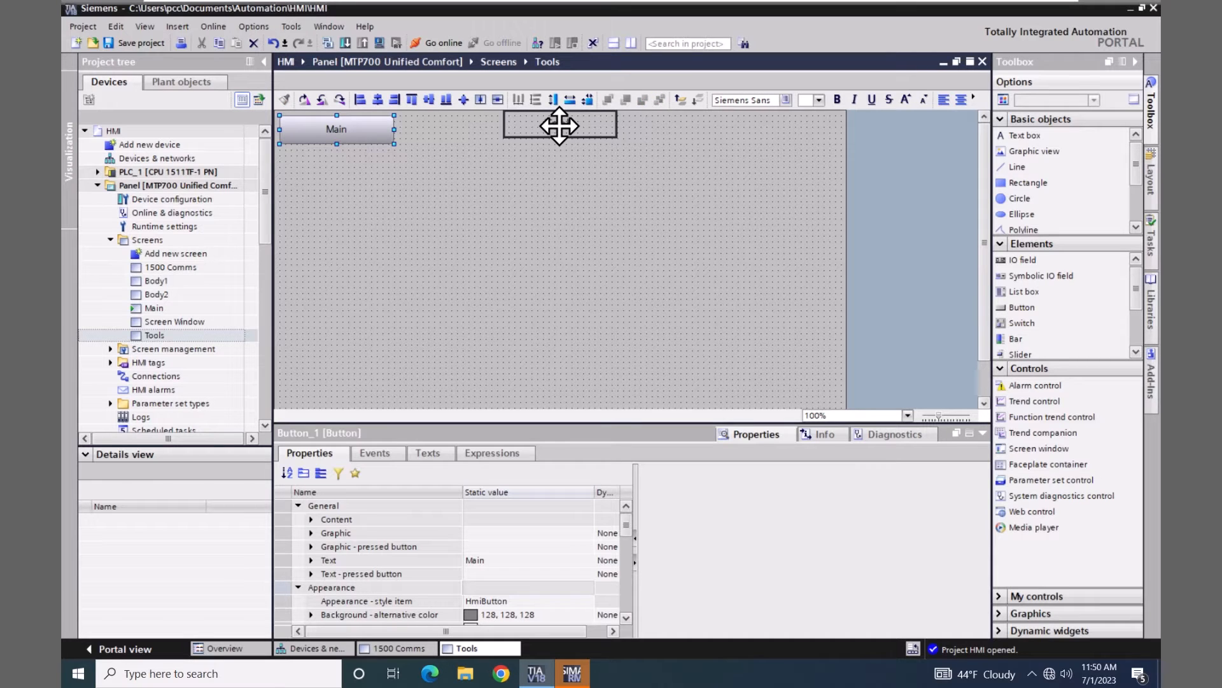
right_click(559, 126)
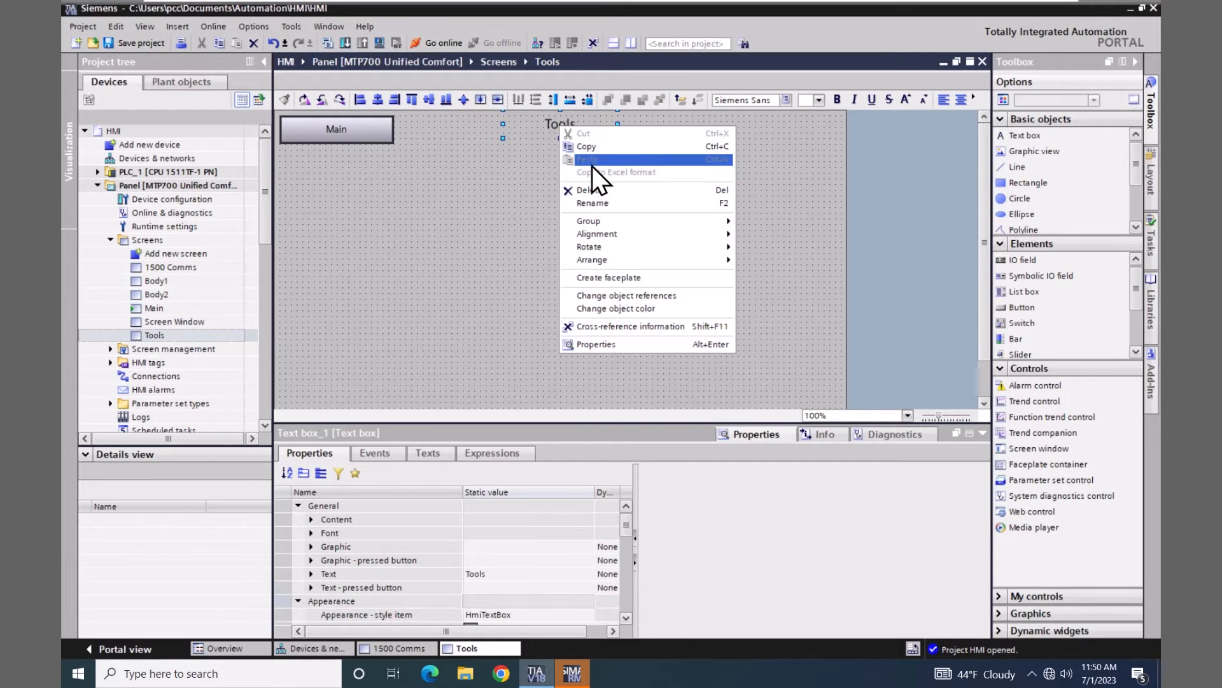
left_click(591, 148)
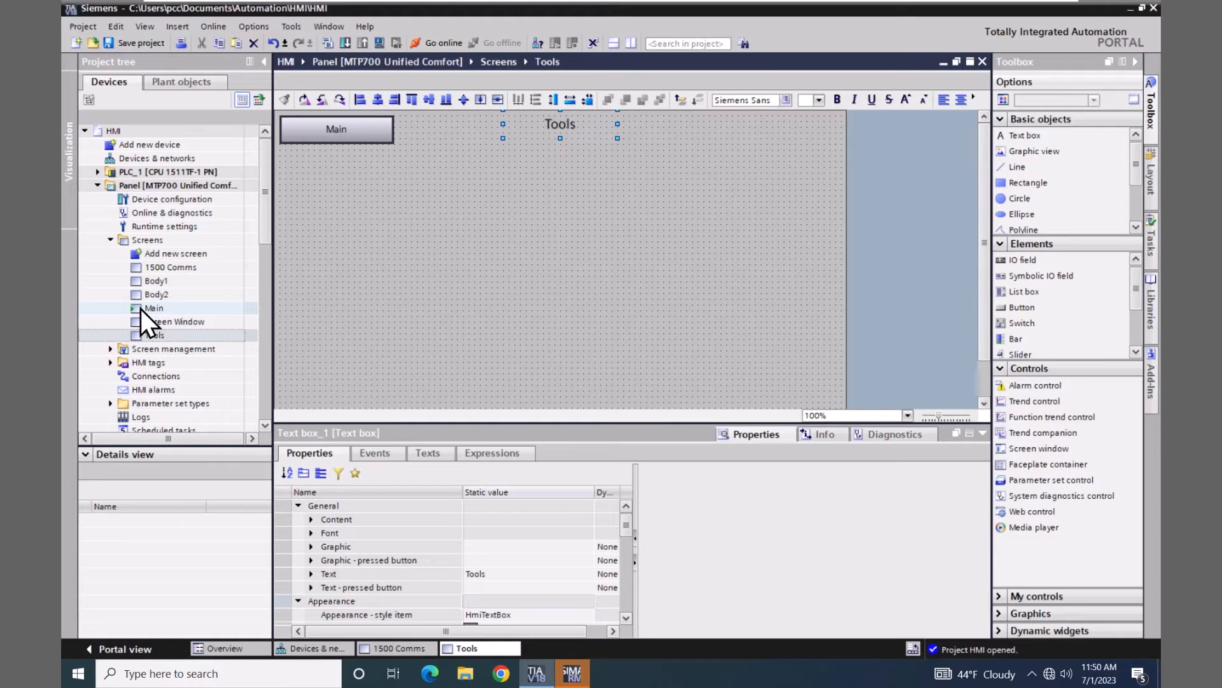
Paste them onto the 1500 Comms screen and change the title to '1500 Comms'
double_click(134, 266)
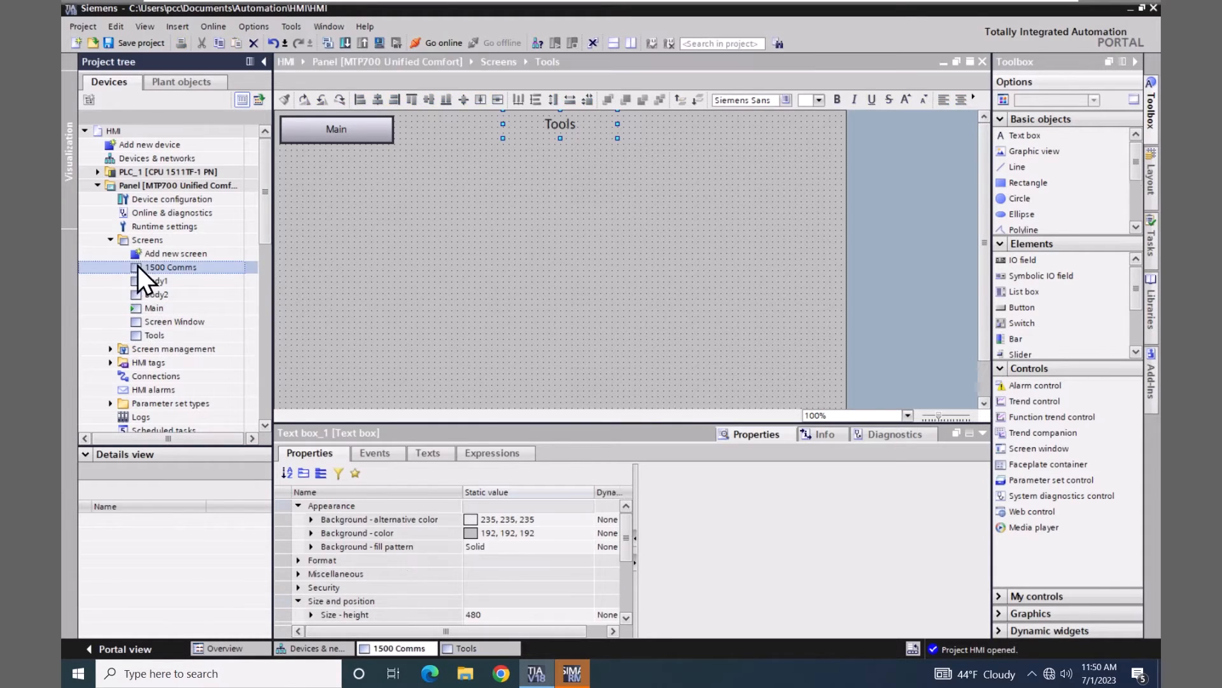
right_click(471, 232)
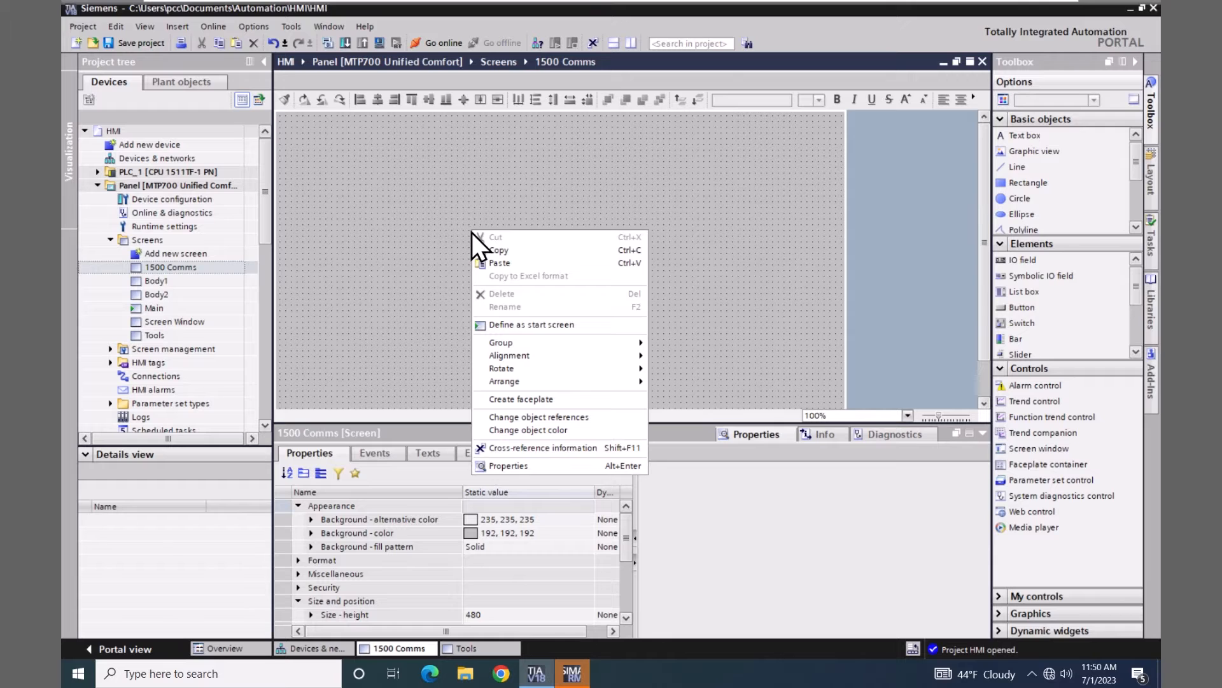
left_click(494, 261)
left_click(494, 259)
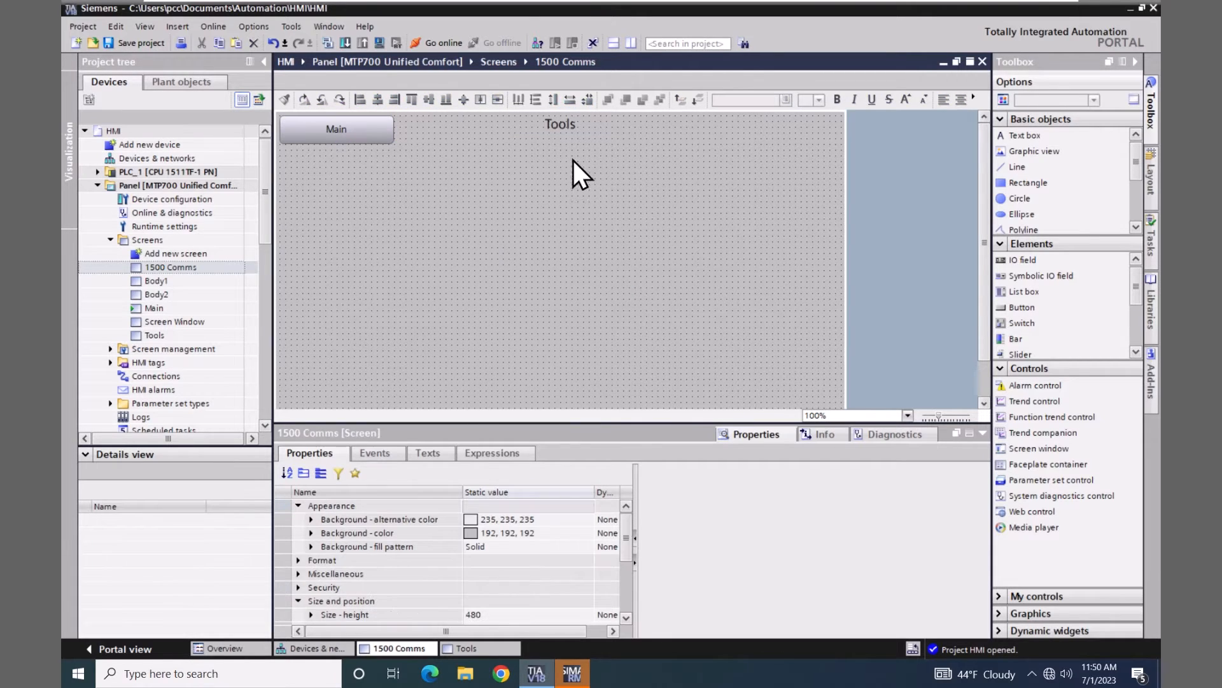
double_click(556, 123)
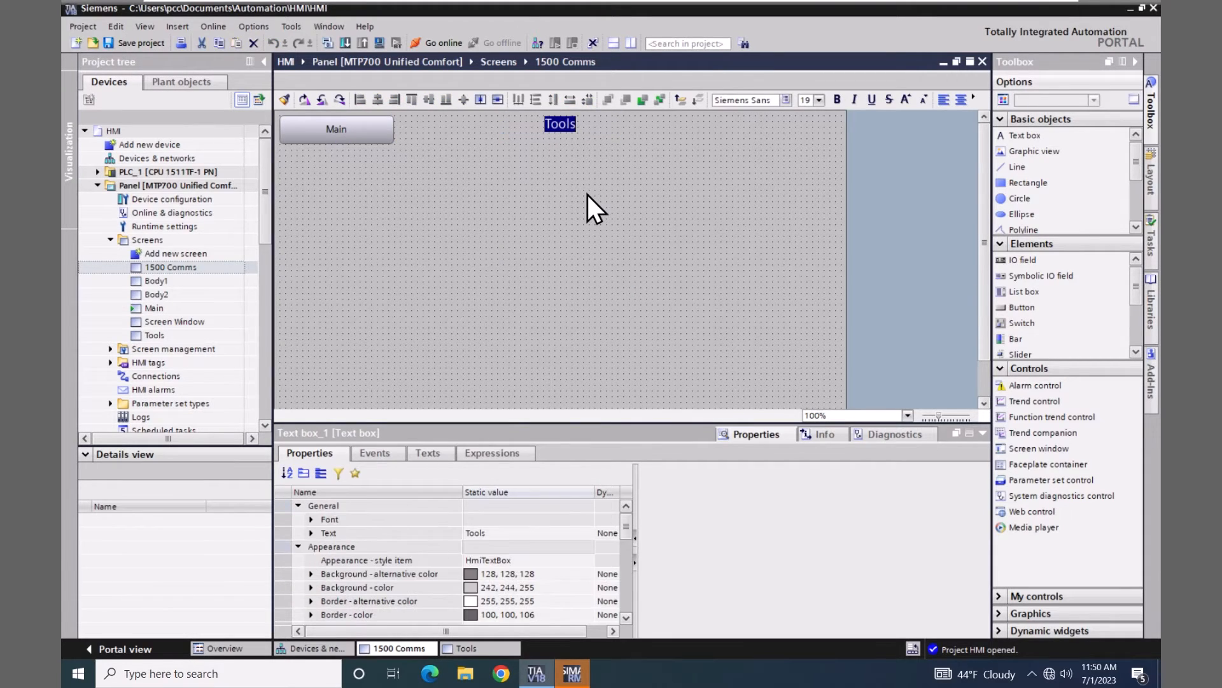
type("1500 Comms")
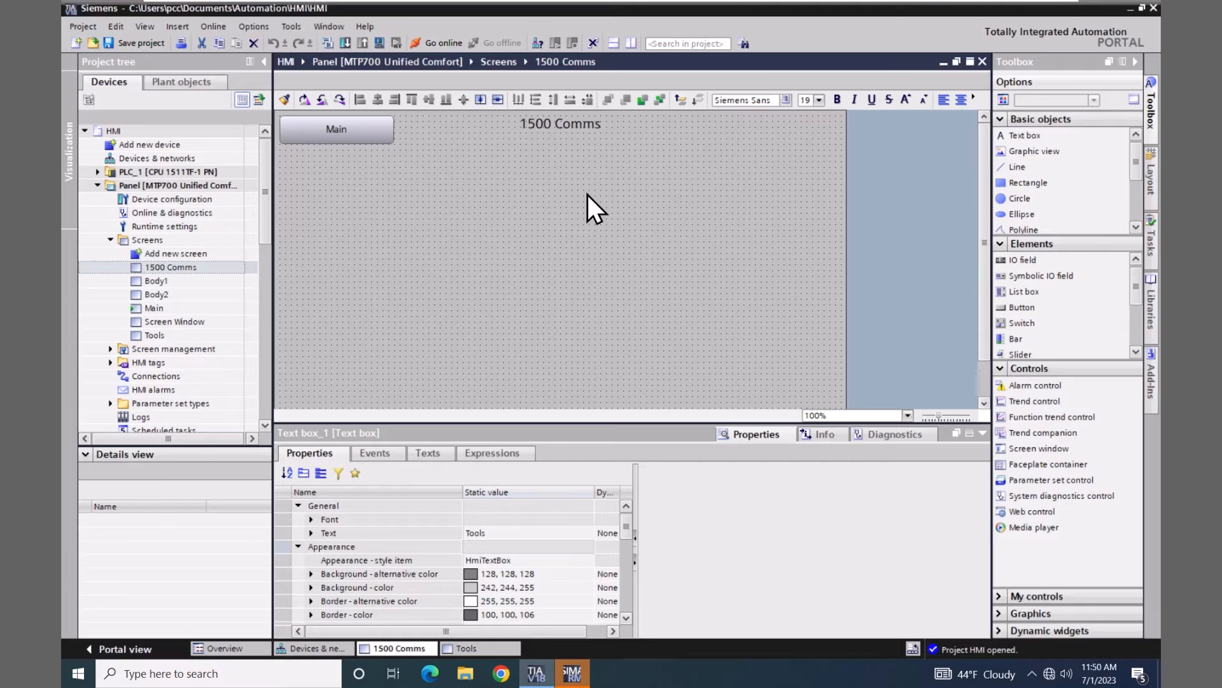
key("Return")
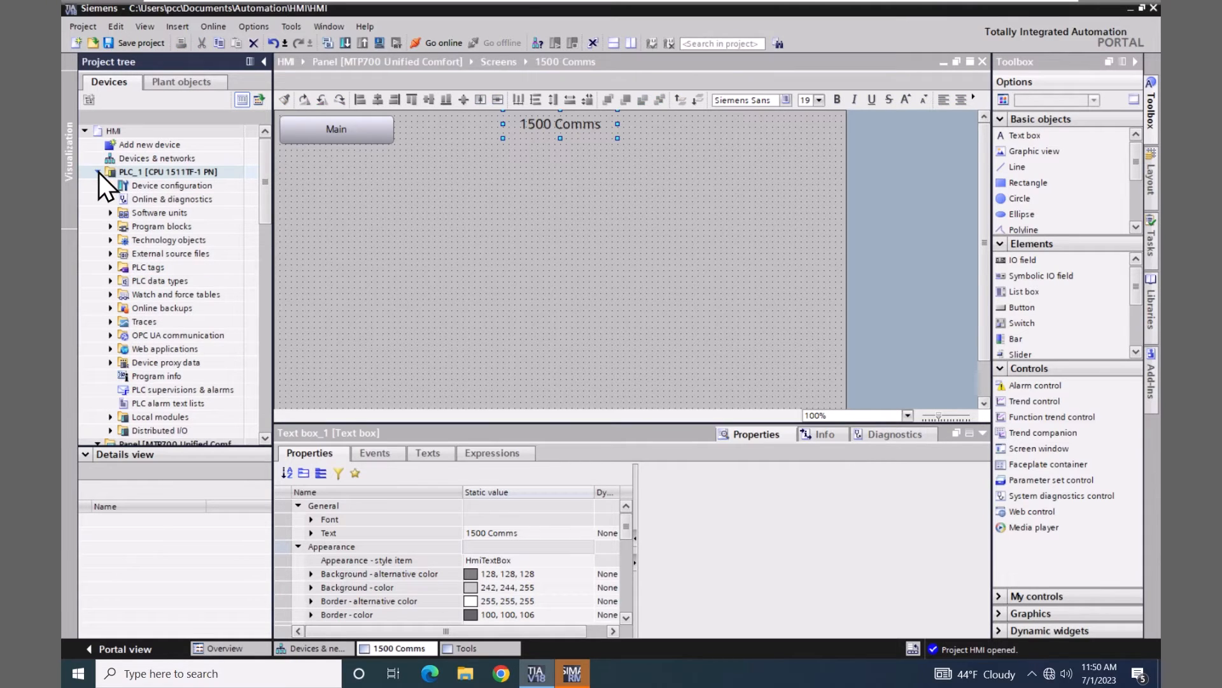
Drag PLC_1's Clock_Byte tag from the Default tag table onto 1500 Comms as an IO field
left_click(109, 268)
left_click(137, 306)
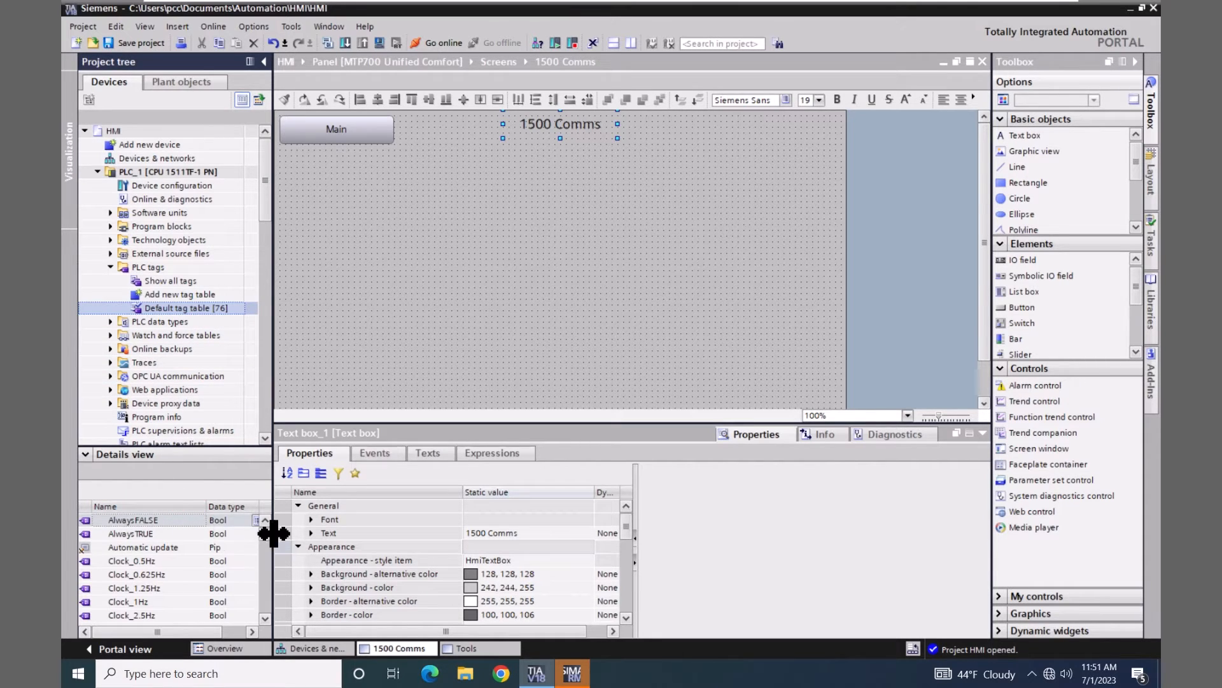
left_click_drag(267, 537, 268, 546)
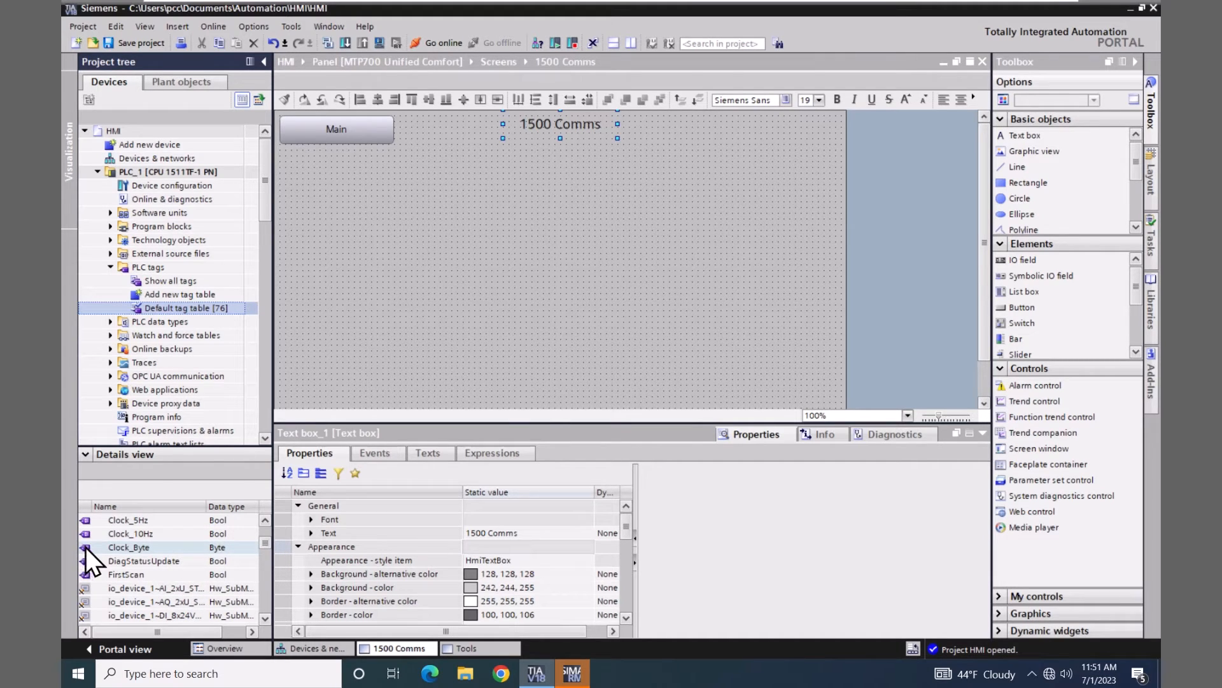
left_click_drag(83, 549, 671, 112)
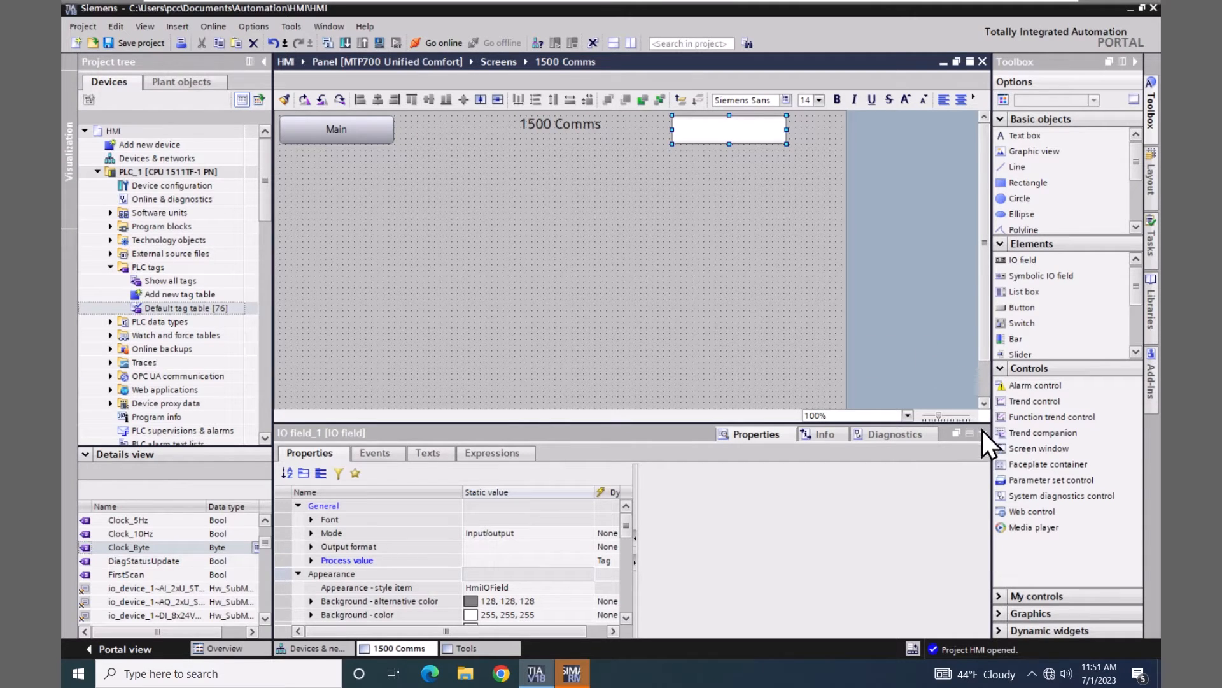
Place a System diagnostics control below the title and enlarge it to 783 × 408
left_click(1002, 496)
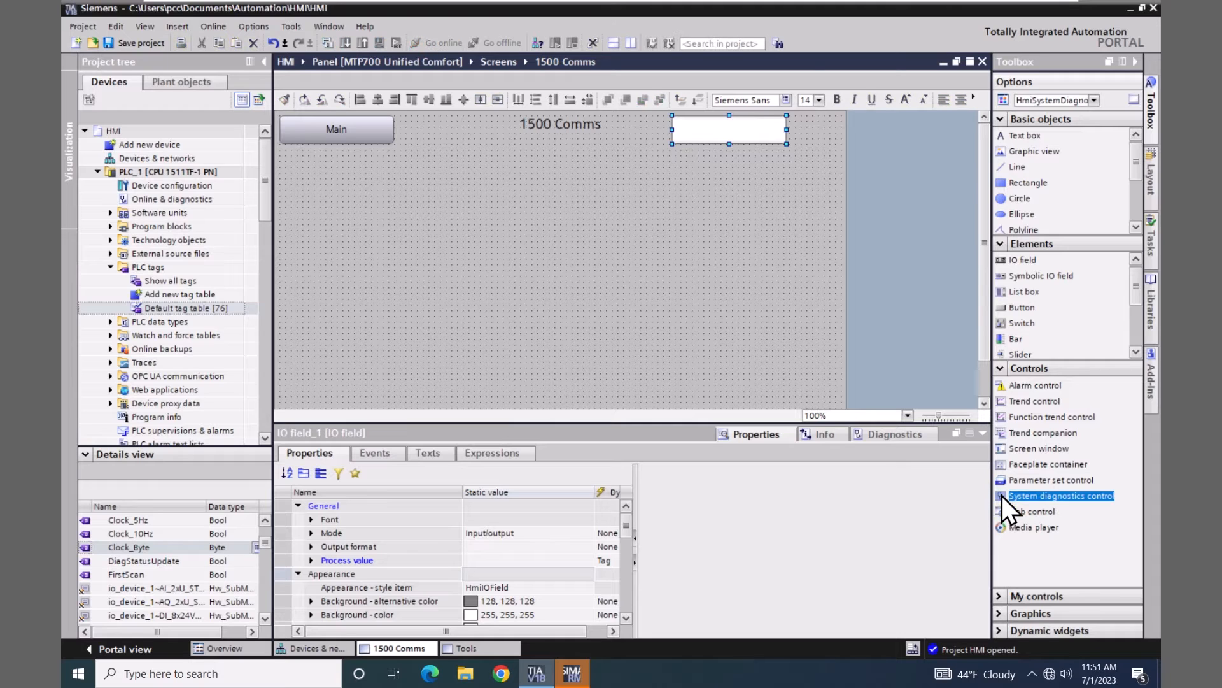
left_click_drag(1000, 495, 282, 154)
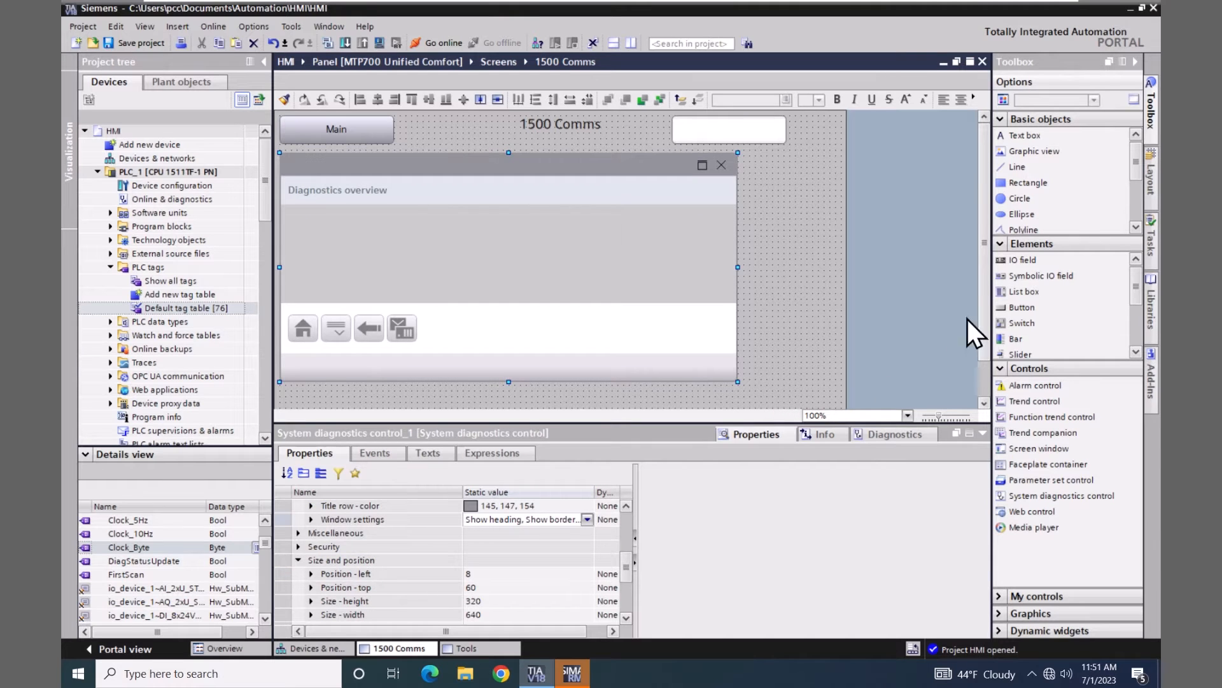
left_click_drag(989, 324, 990, 360)
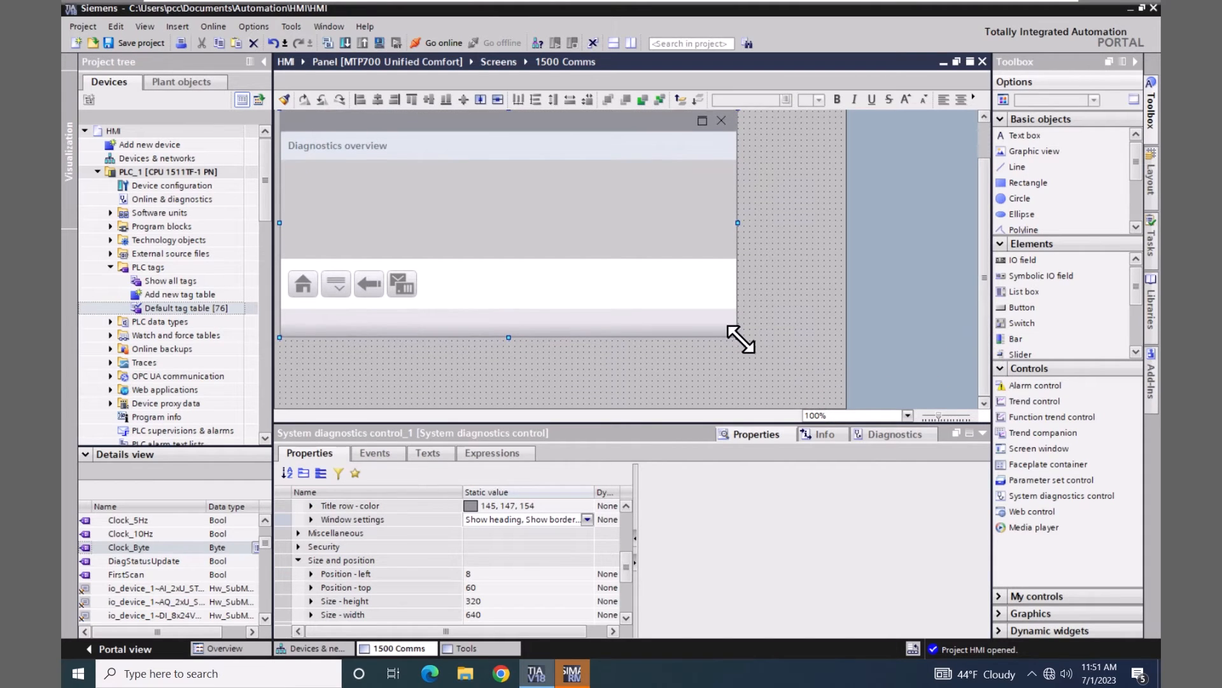
left_click_drag(741, 339, 840, 400)
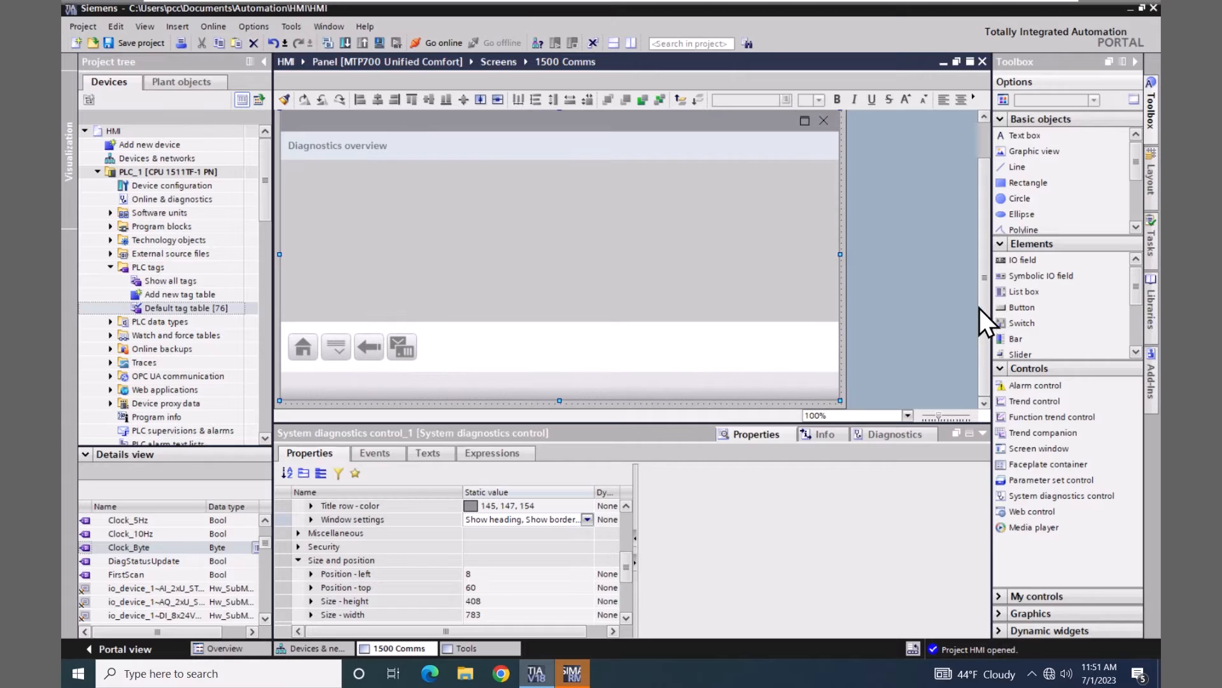
Set the control's window settings to None, removing its heading and border
scroll(981, 302, "up", 1)
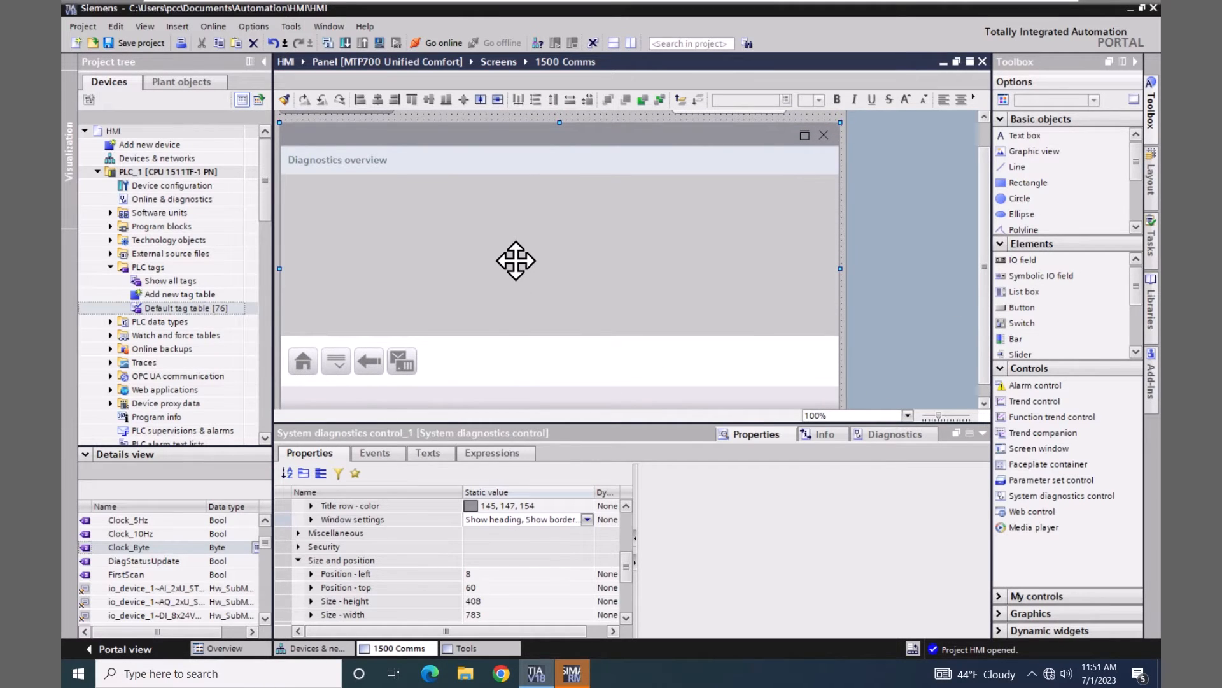
left_click(626, 505)
left_click(626, 506)
left_click(625, 506)
left_click(626, 506)
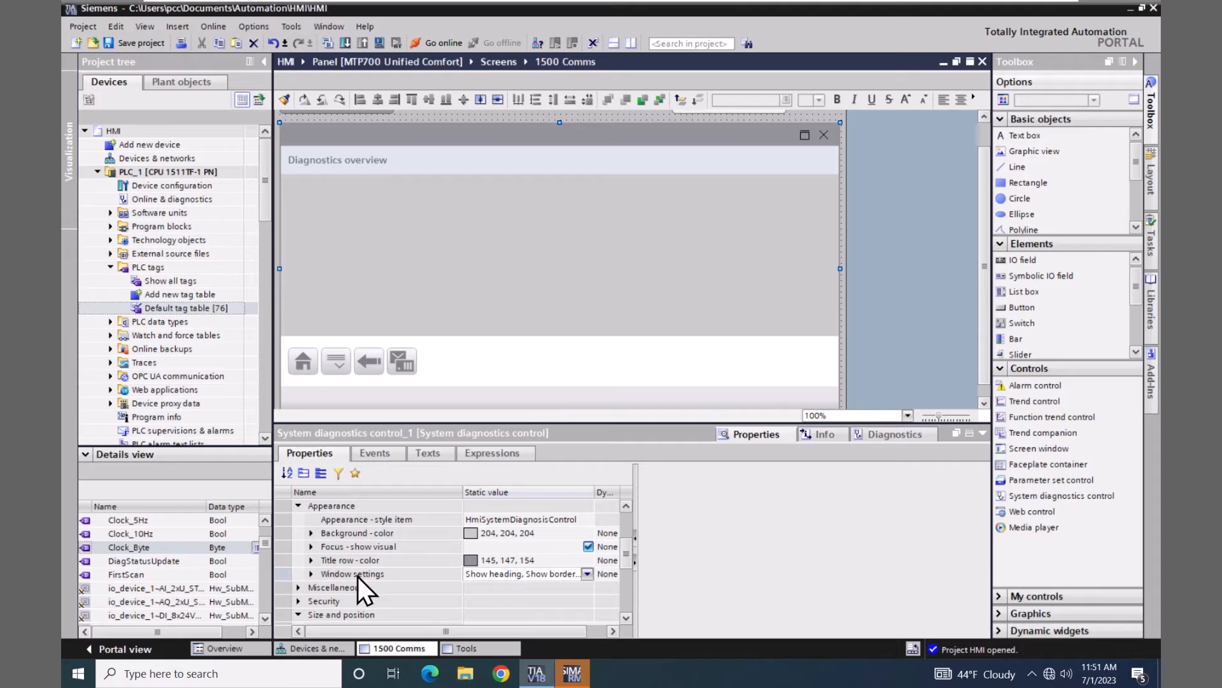
left_click(588, 574)
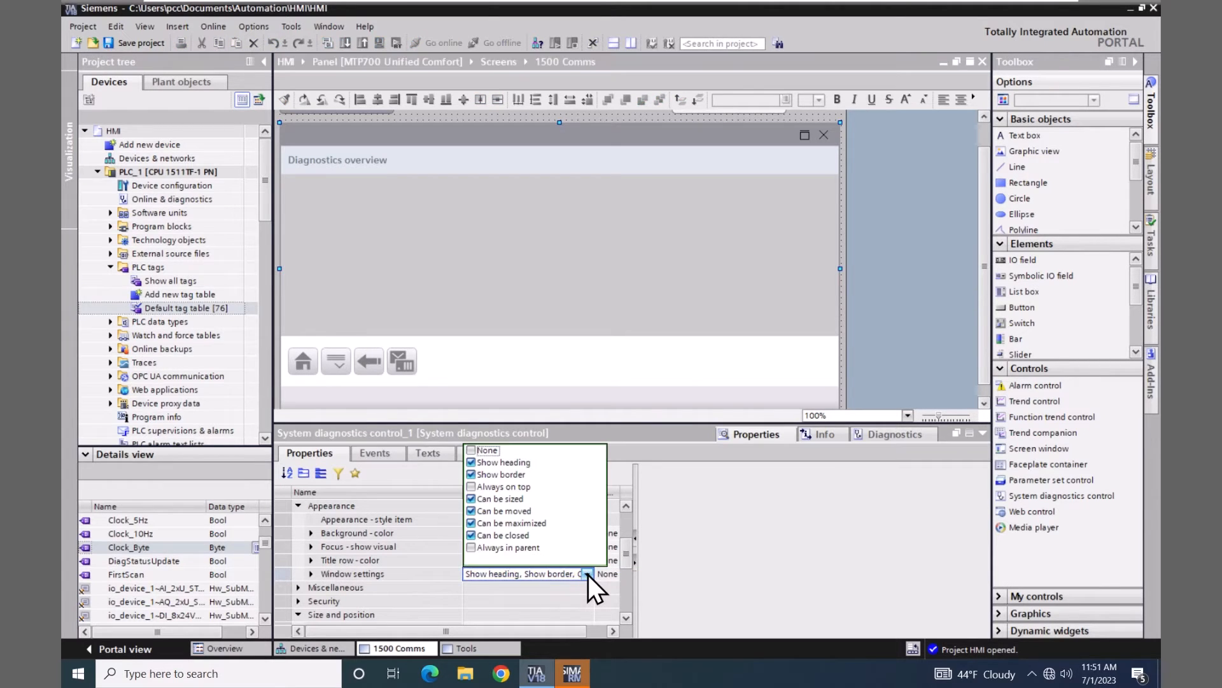
left_click(471, 450)
left_click(498, 119)
left_click(498, 118)
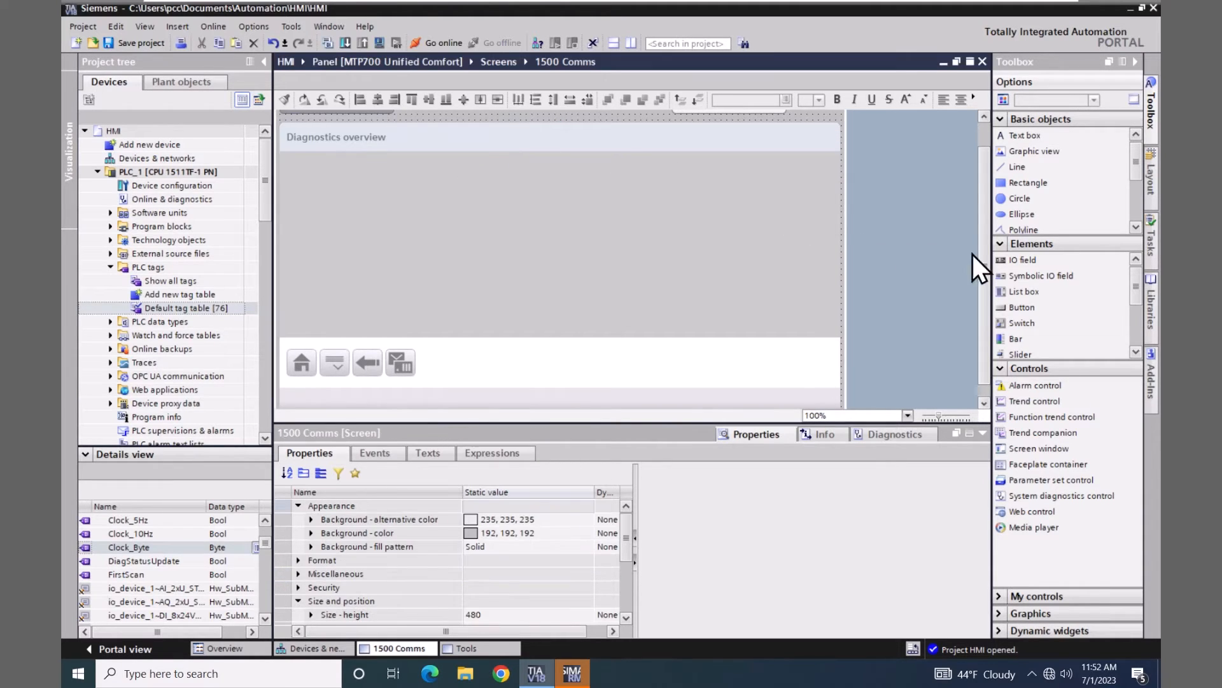
left_click_drag(984, 250, 991, 229)
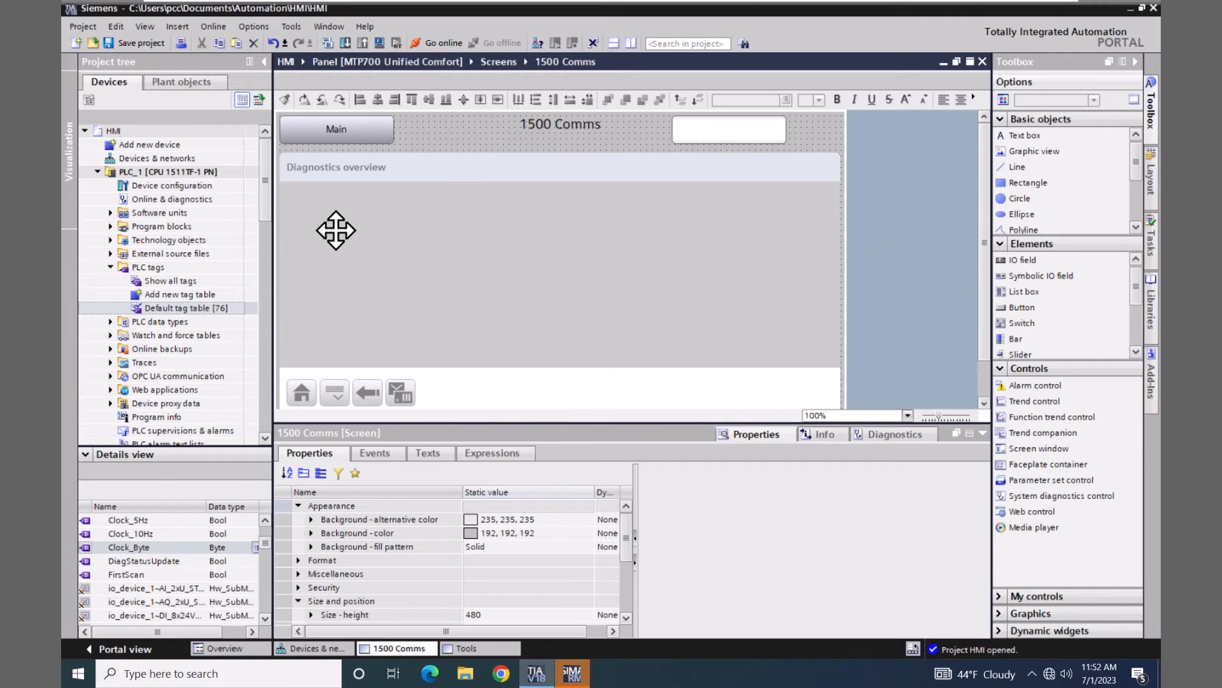
left_click(98, 172)
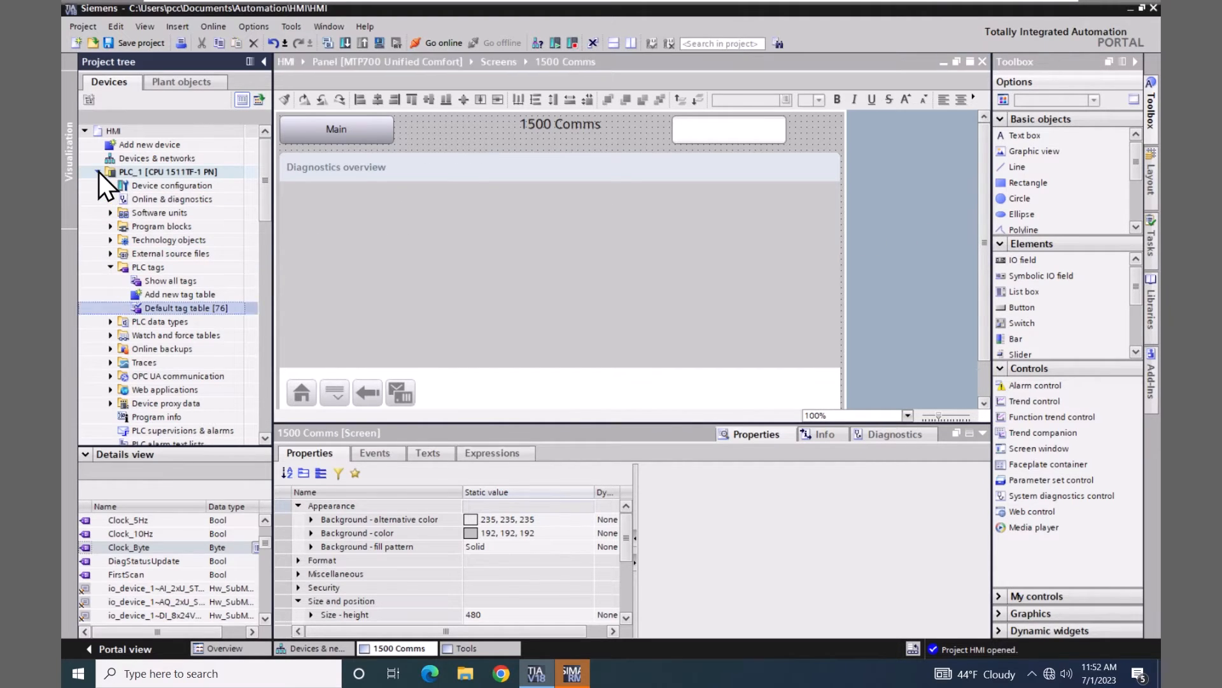
left_click(98, 172)
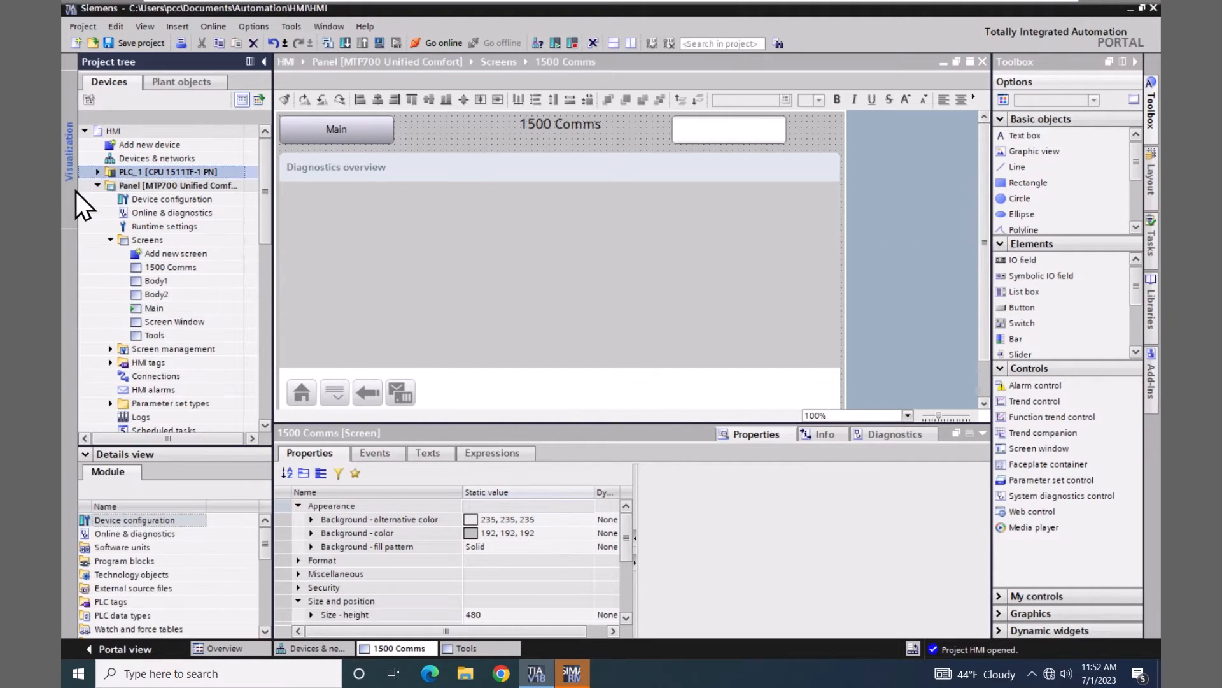
Add a 1500 Comms navigation button below Tools on the Main screen
double_click(135, 310)
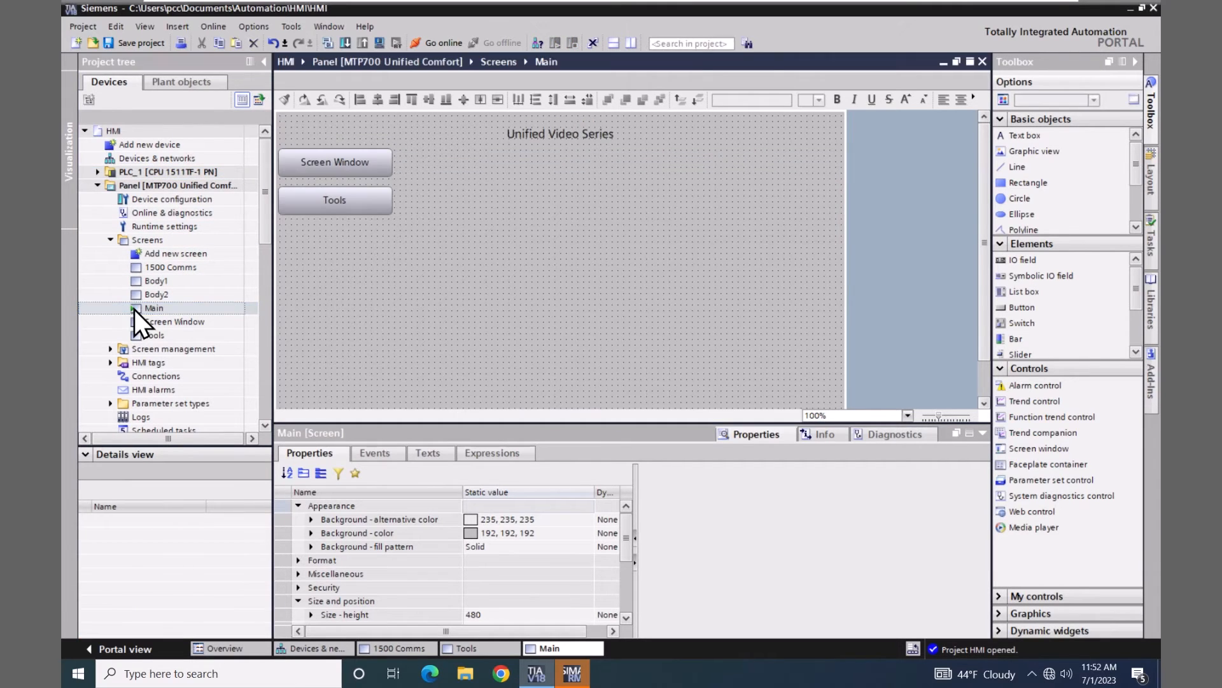
left_click(133, 269)
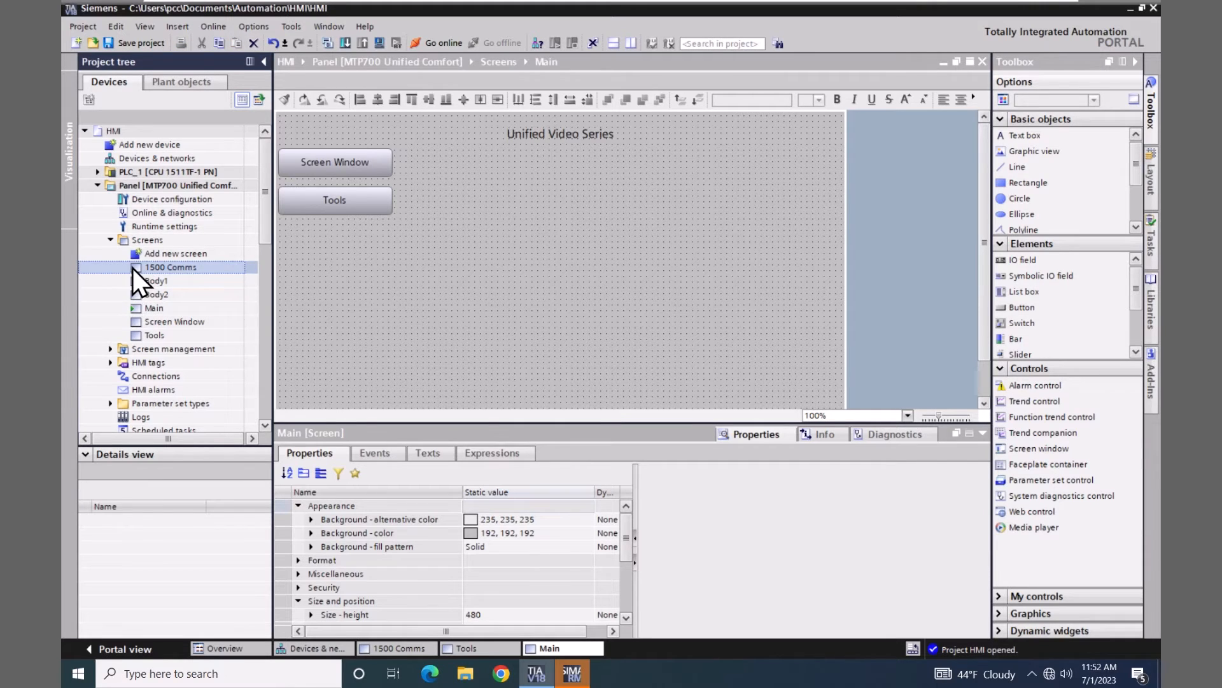
left_click_drag(132, 268, 282, 223)
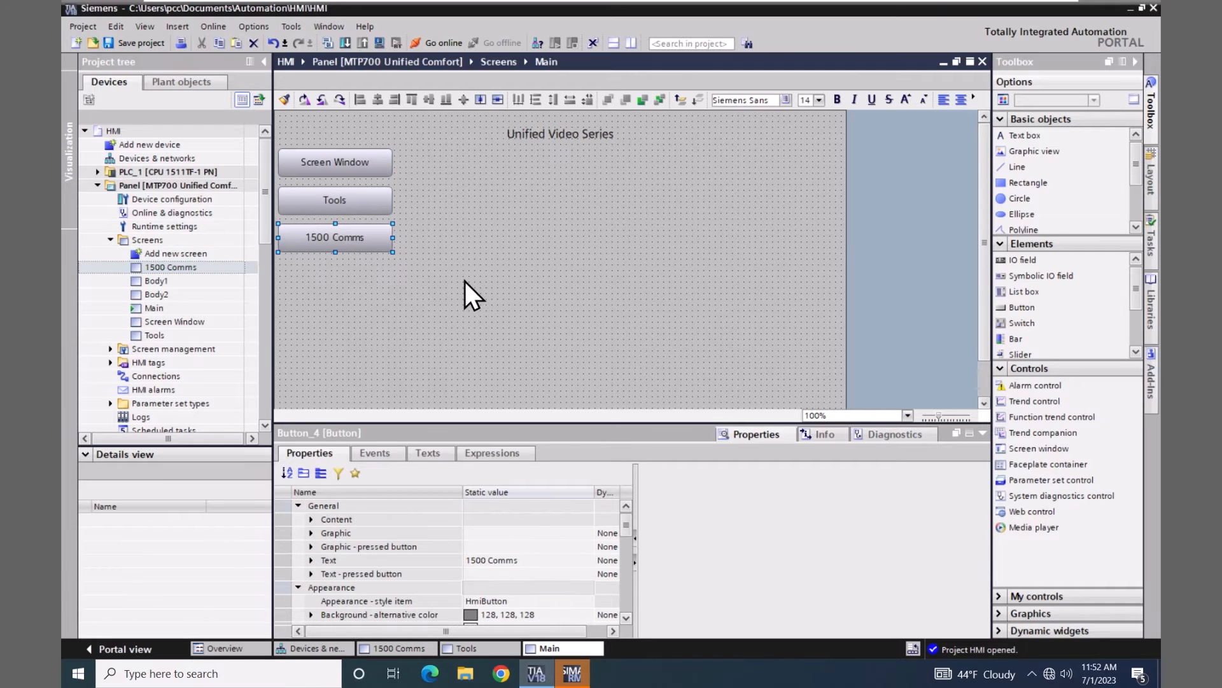
left_click(444, 273)
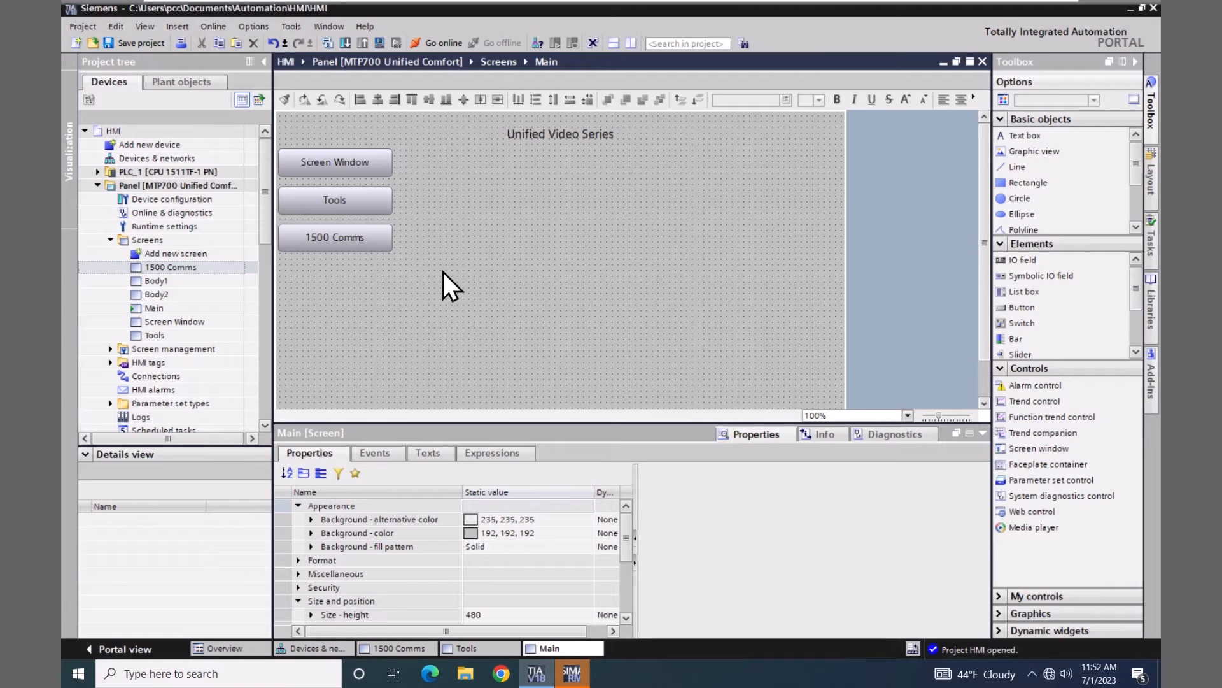
left_click(97, 173)
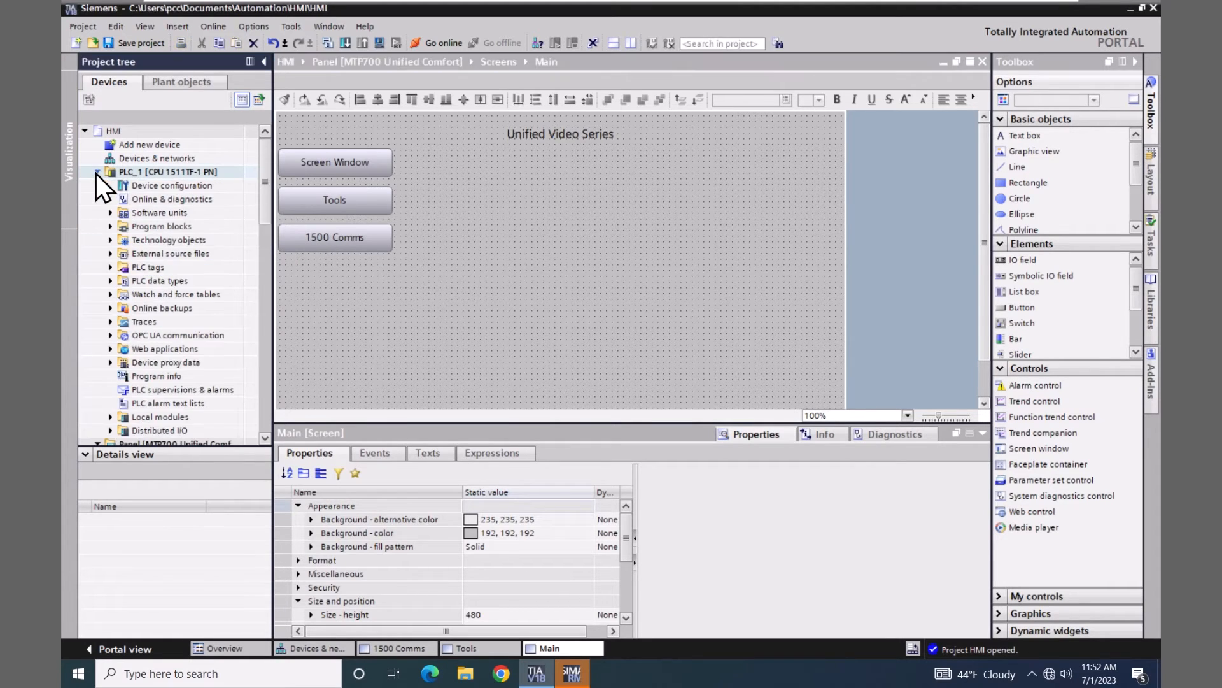
Open PLC_1's device configuration and view its Multilingual support settings
double_click(128, 185)
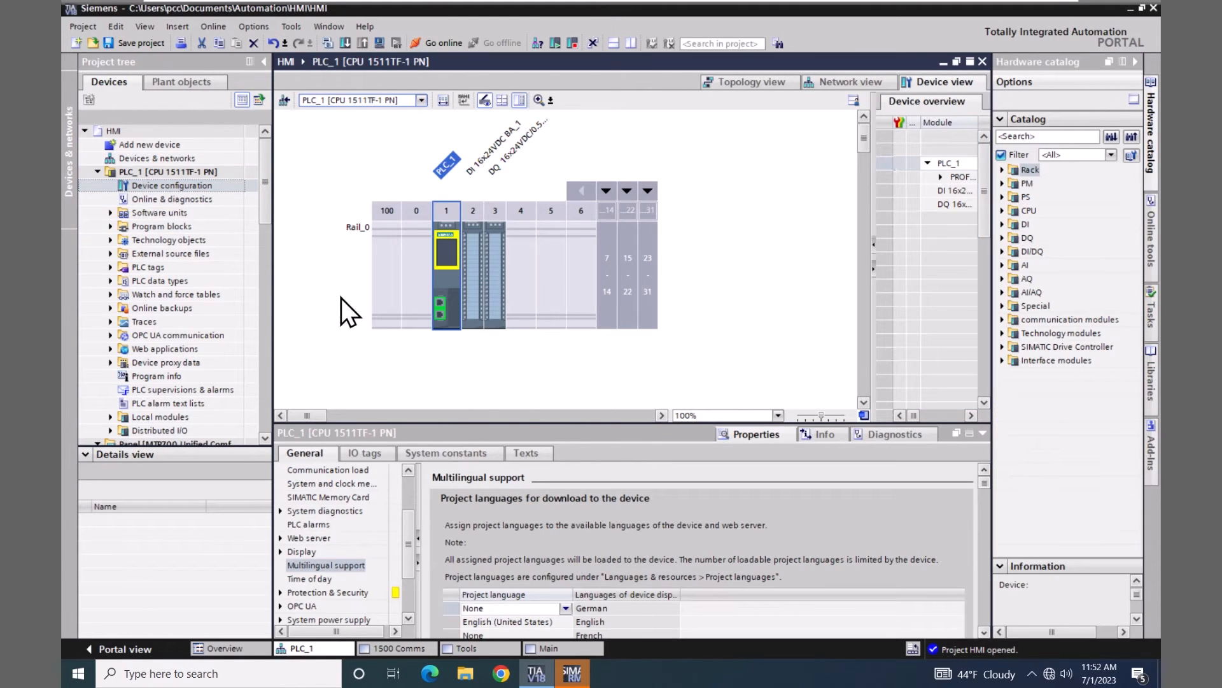
left_click(314, 566)
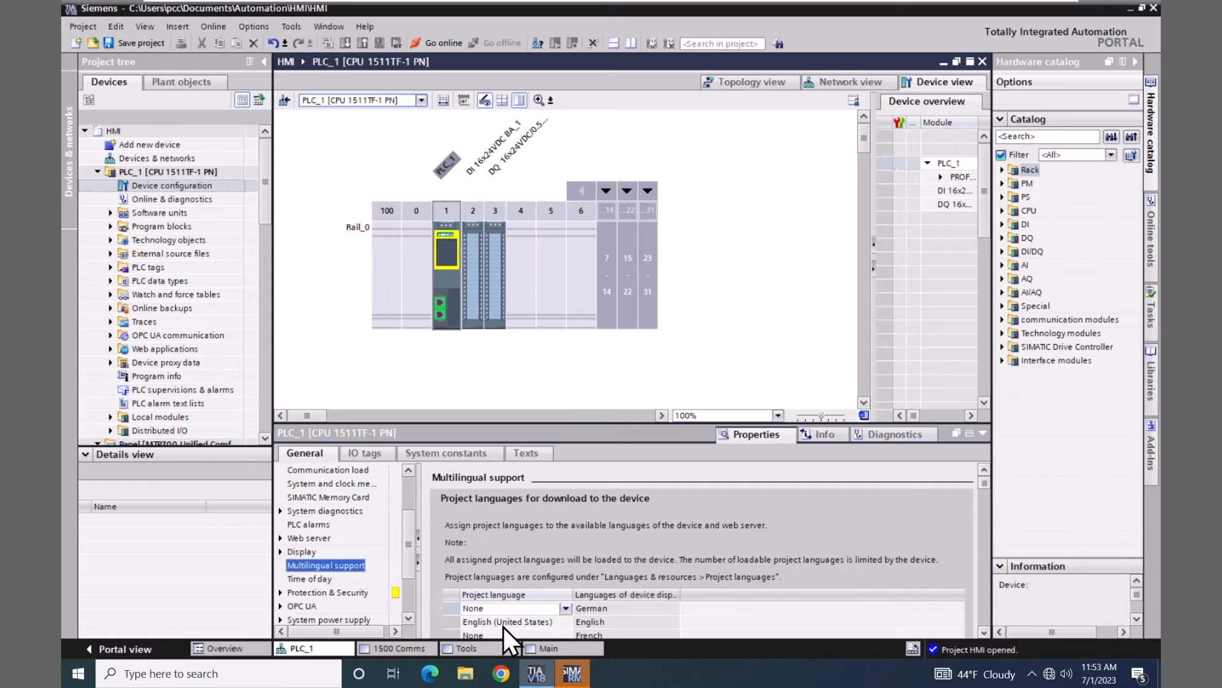
left_click(96, 172)
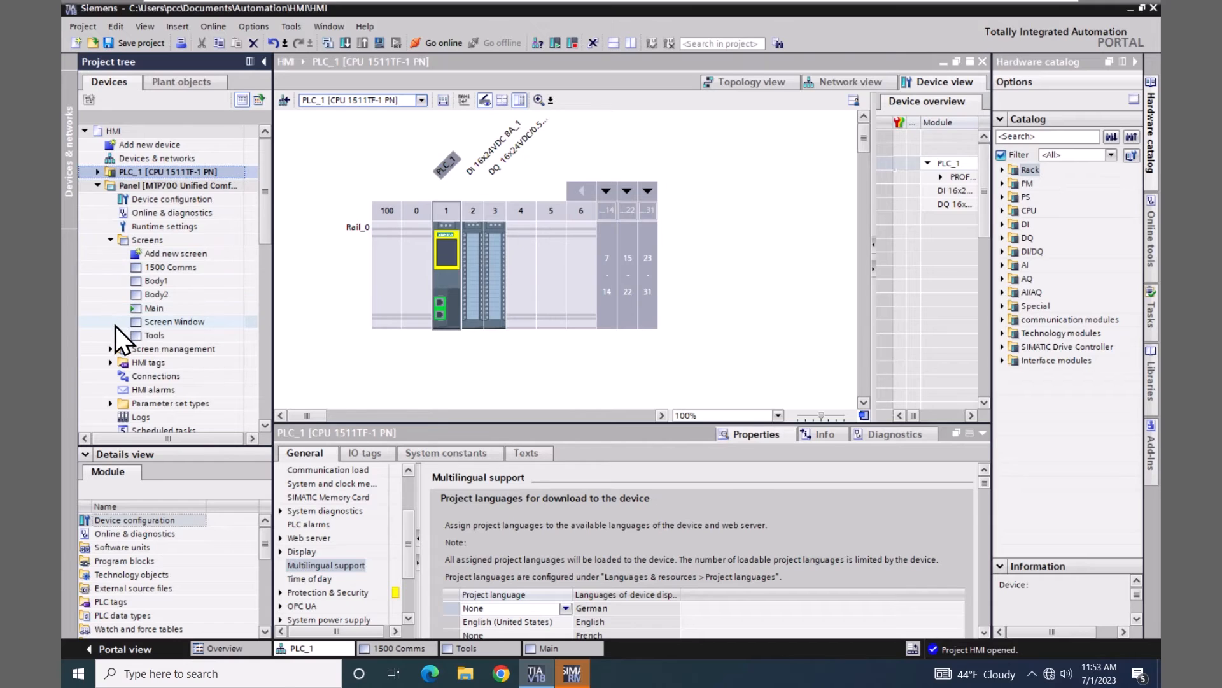
Review the HMI Default tag table, then open the Panel's Connections editor showing HMI_Connection_1
left_click(109, 363)
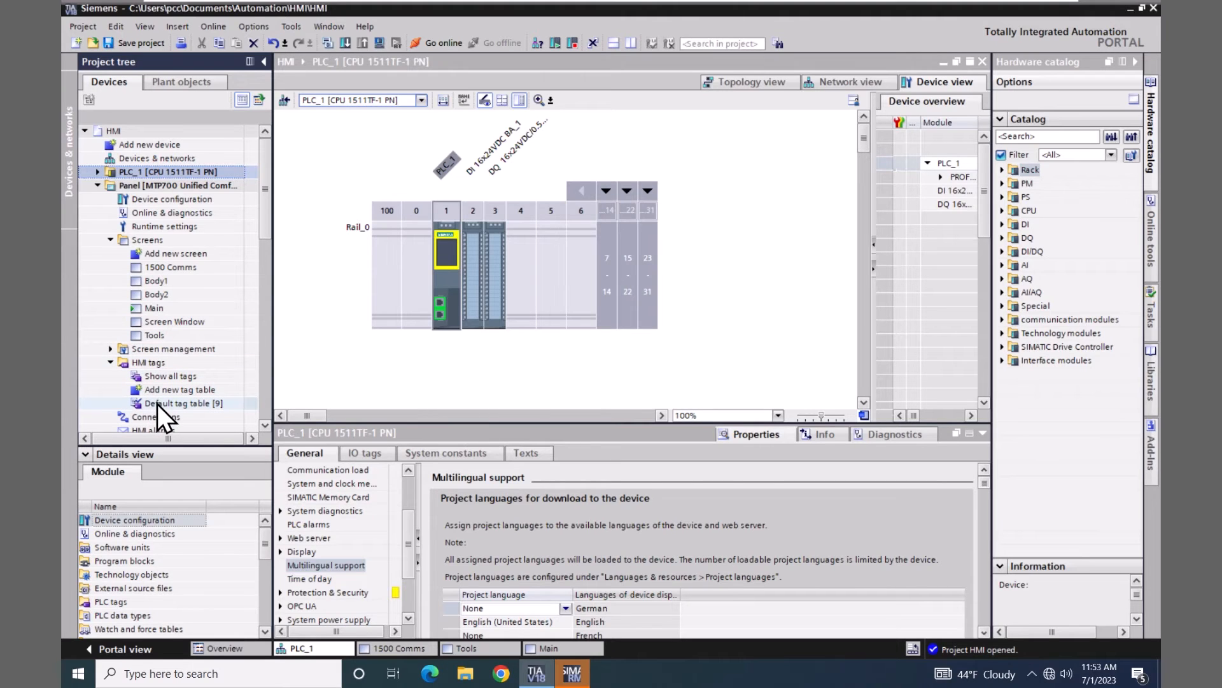
left_click(141, 403)
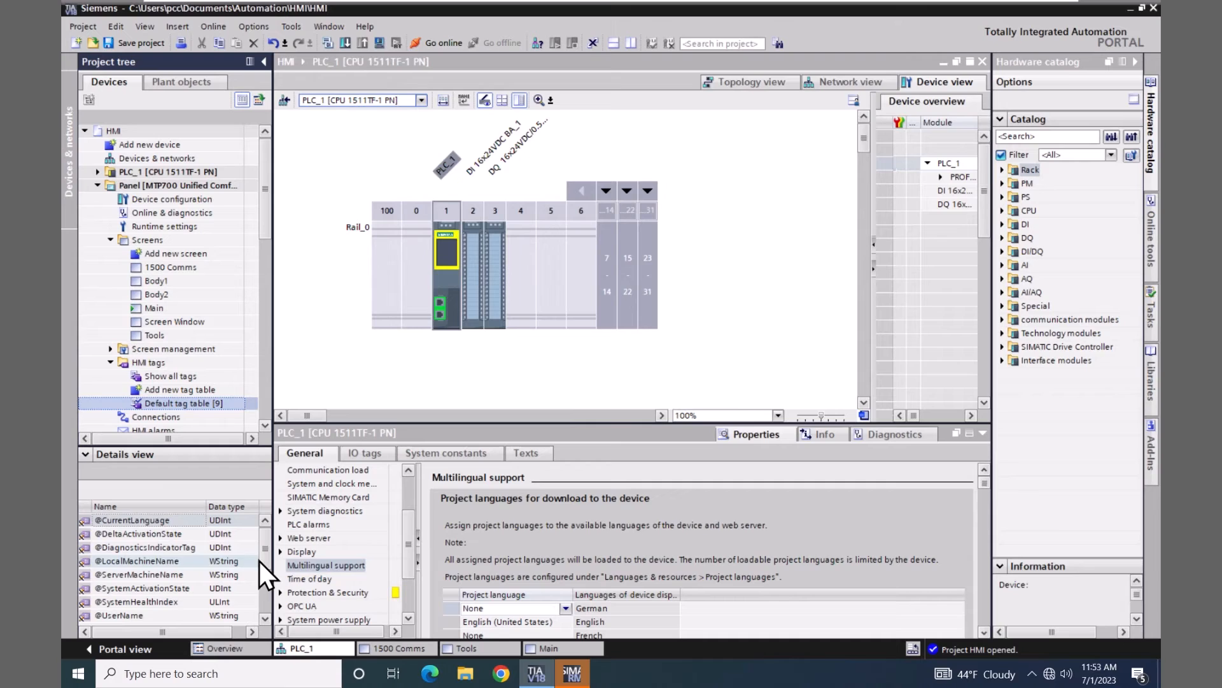
left_click(265, 618)
left_click(265, 618)
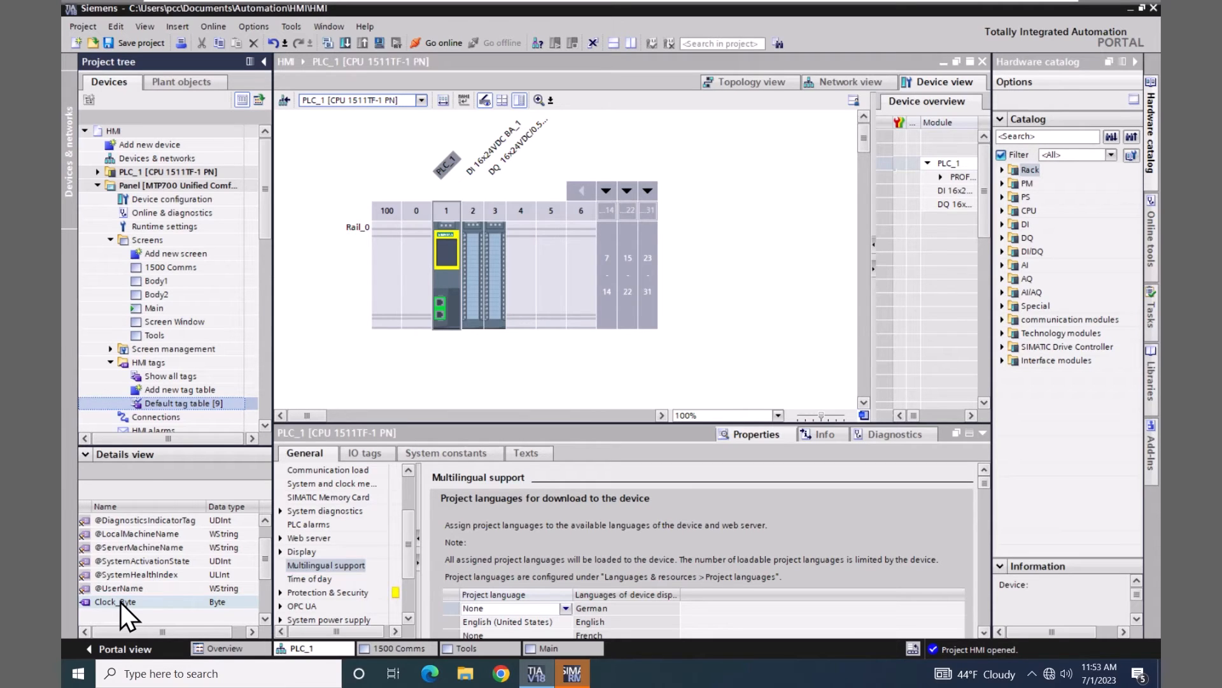
double_click(121, 414)
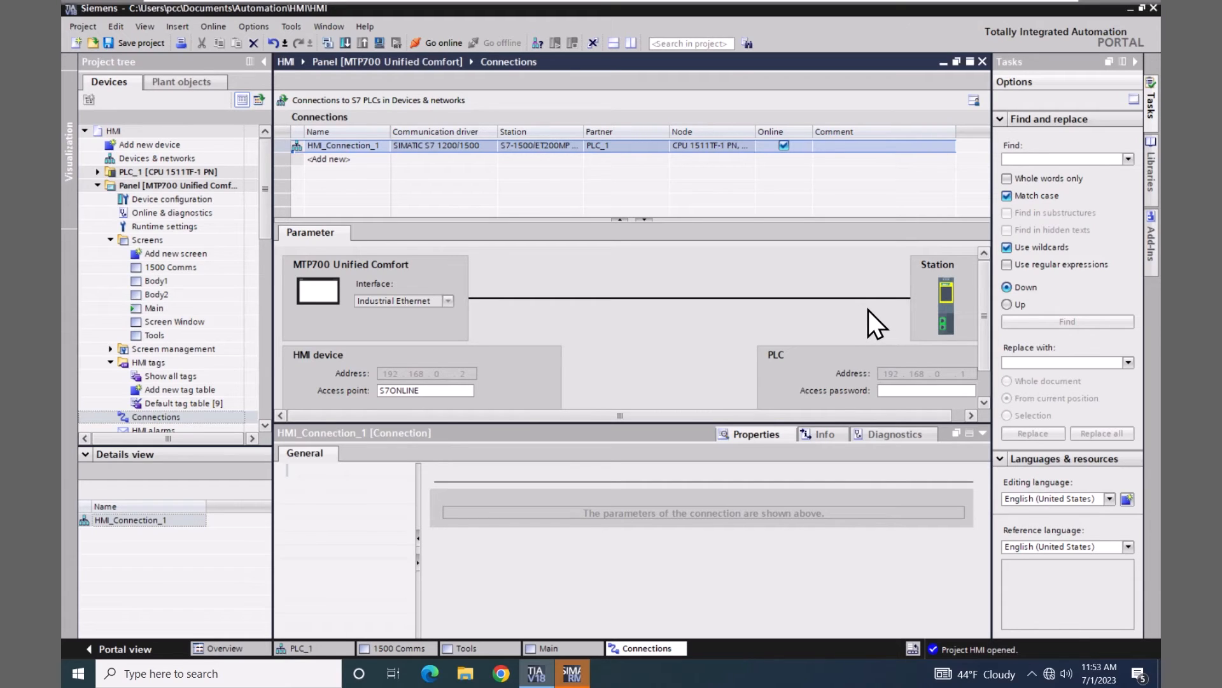
Download the MTP700 panel to its runtime with 'Keep current user administration data' unchecked
left_click(105, 185)
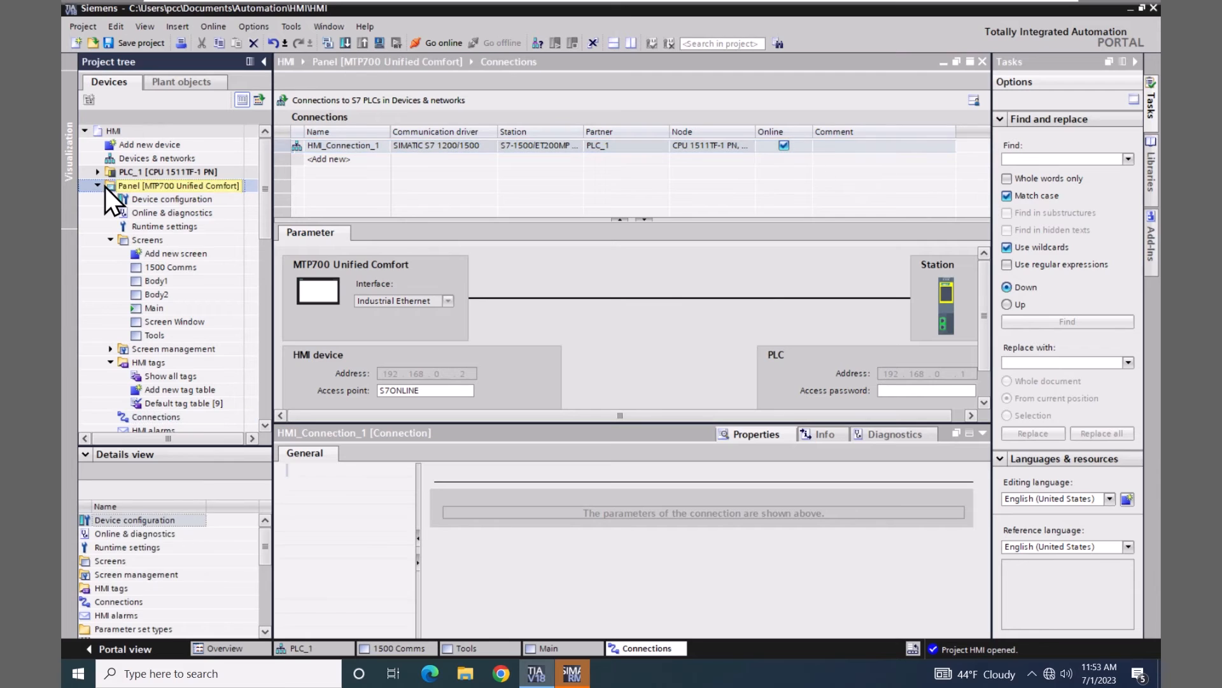
left_click(378, 44)
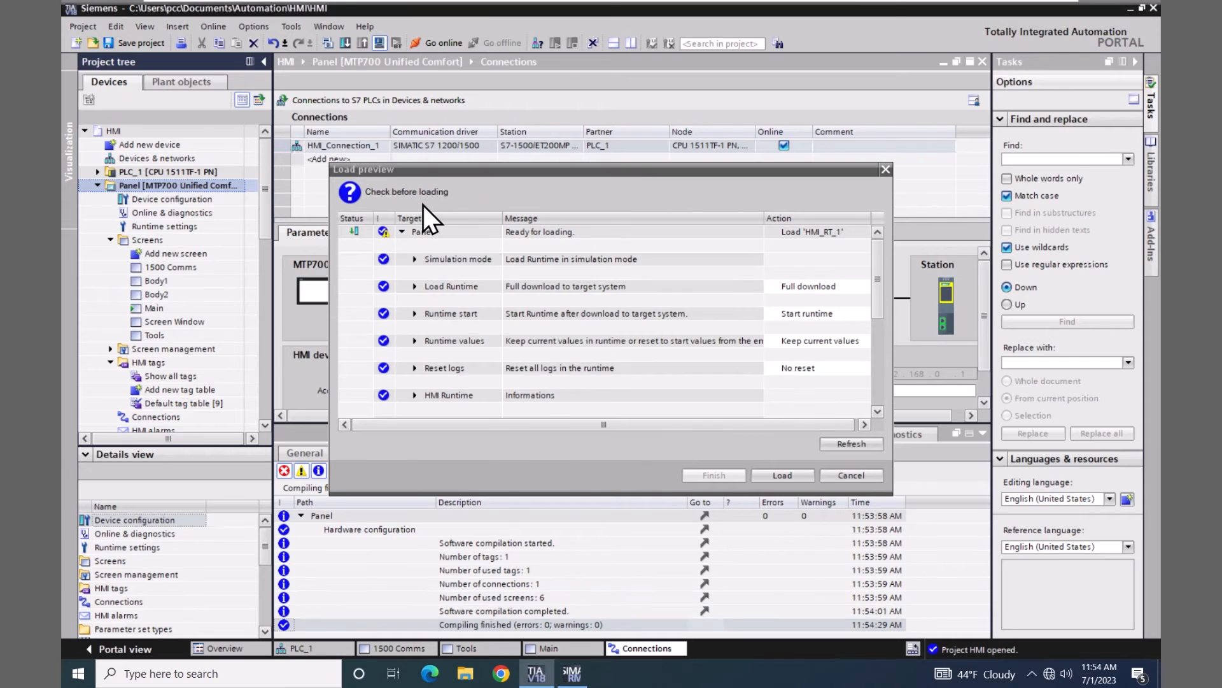
left_click(415, 342)
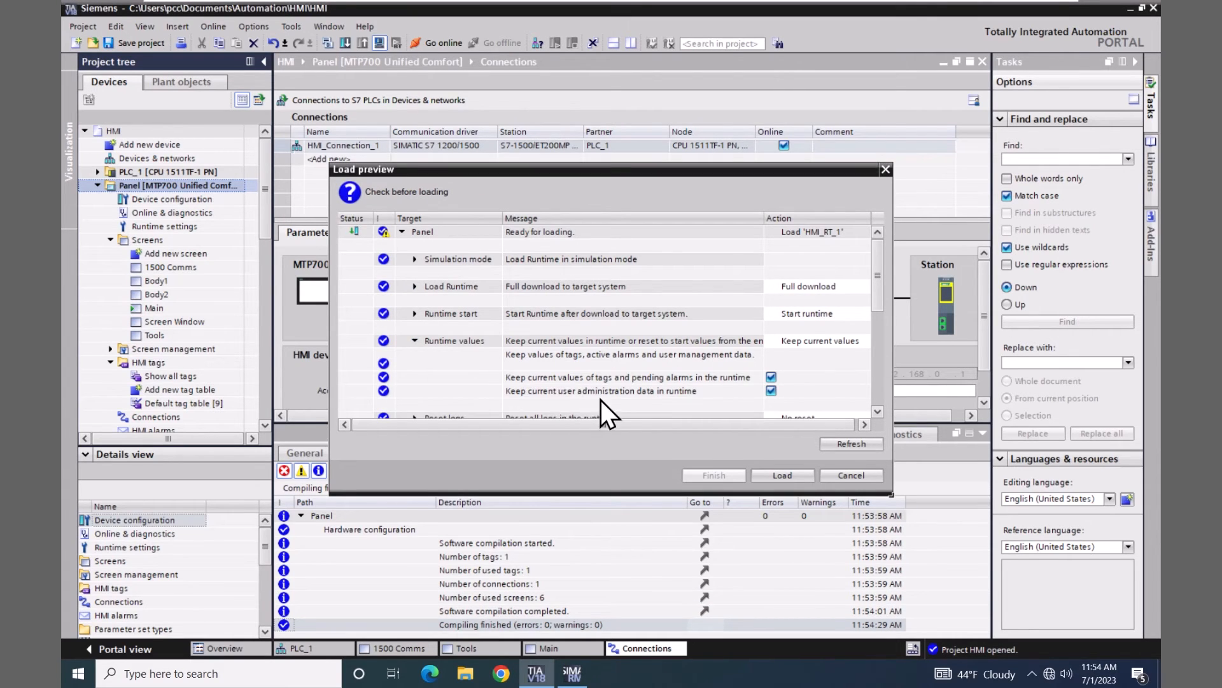
left_click(771, 392)
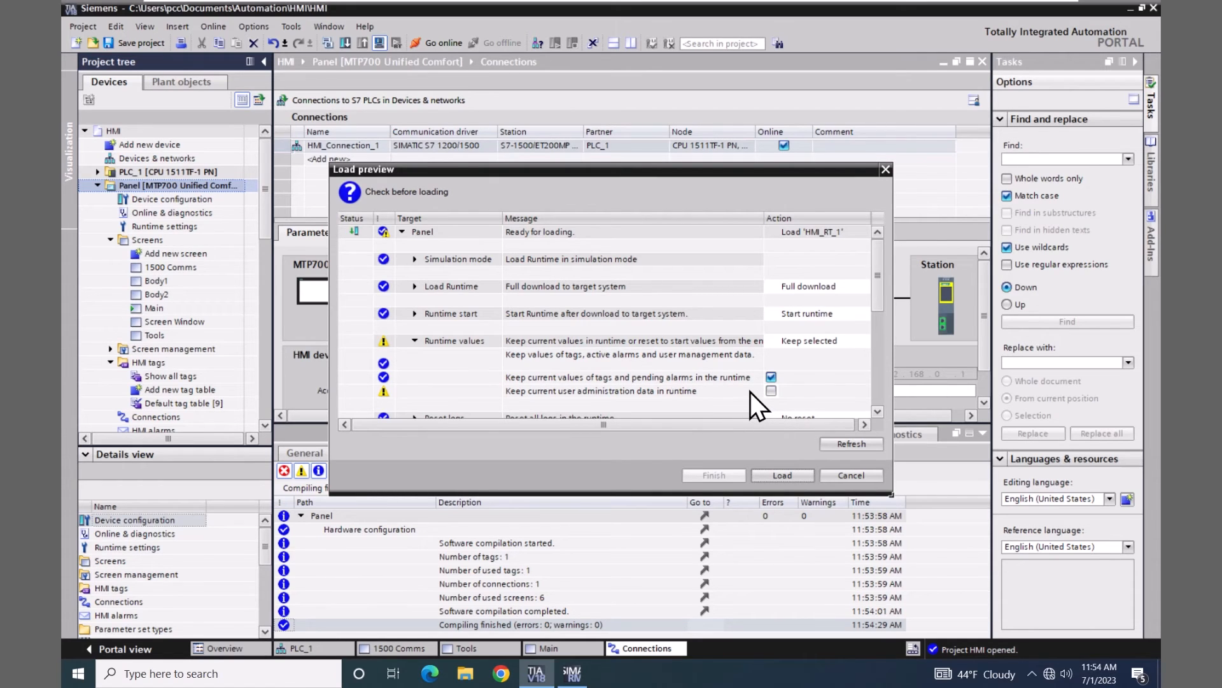
left_click(777, 475)
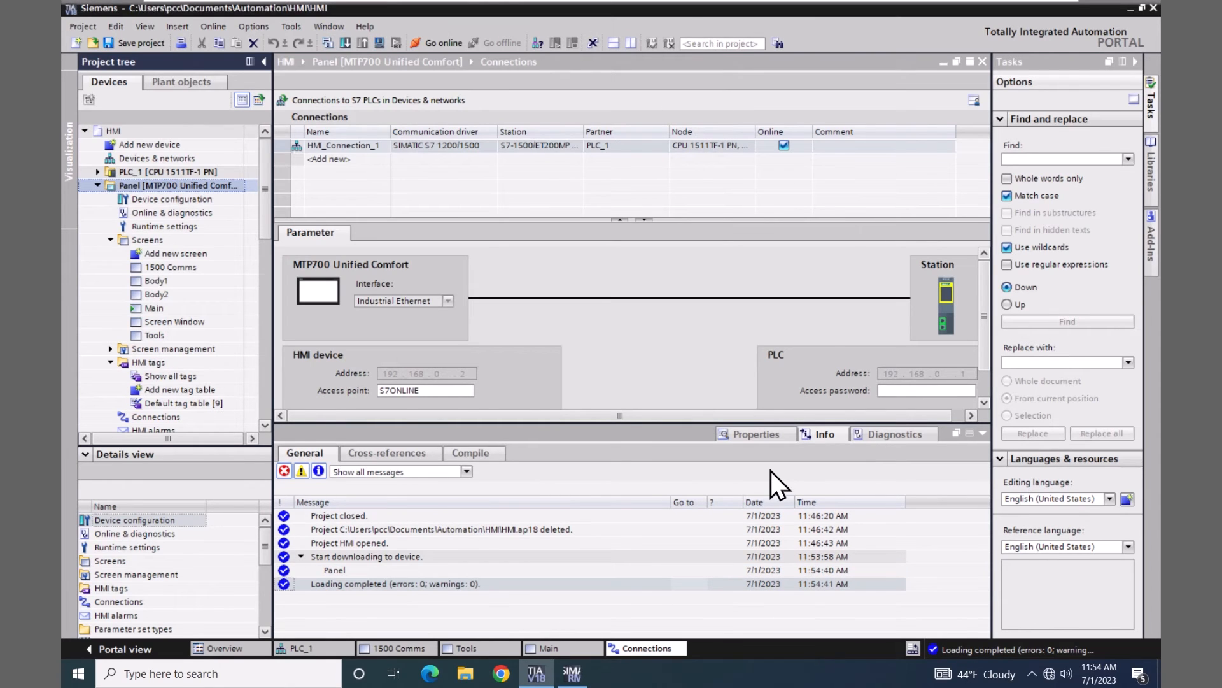
Open the WinCC Unified RT bookmark in Chrome and sign in with the saved username and password
left_click(508, 673)
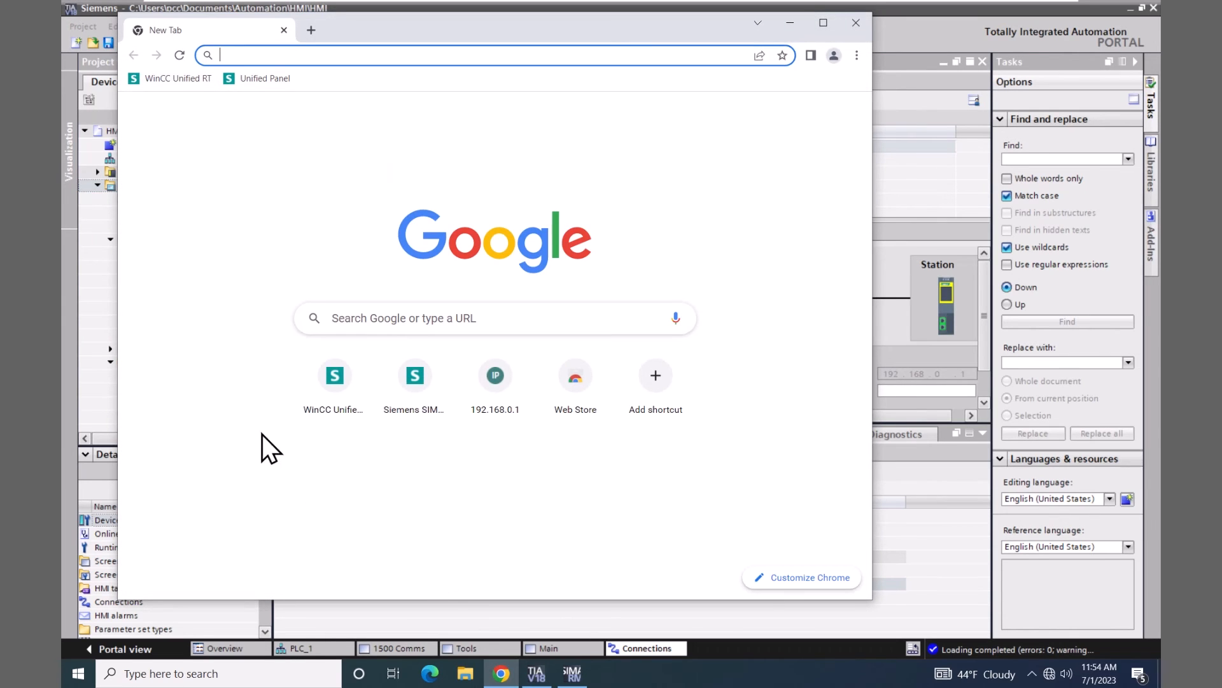
left_click(167, 79)
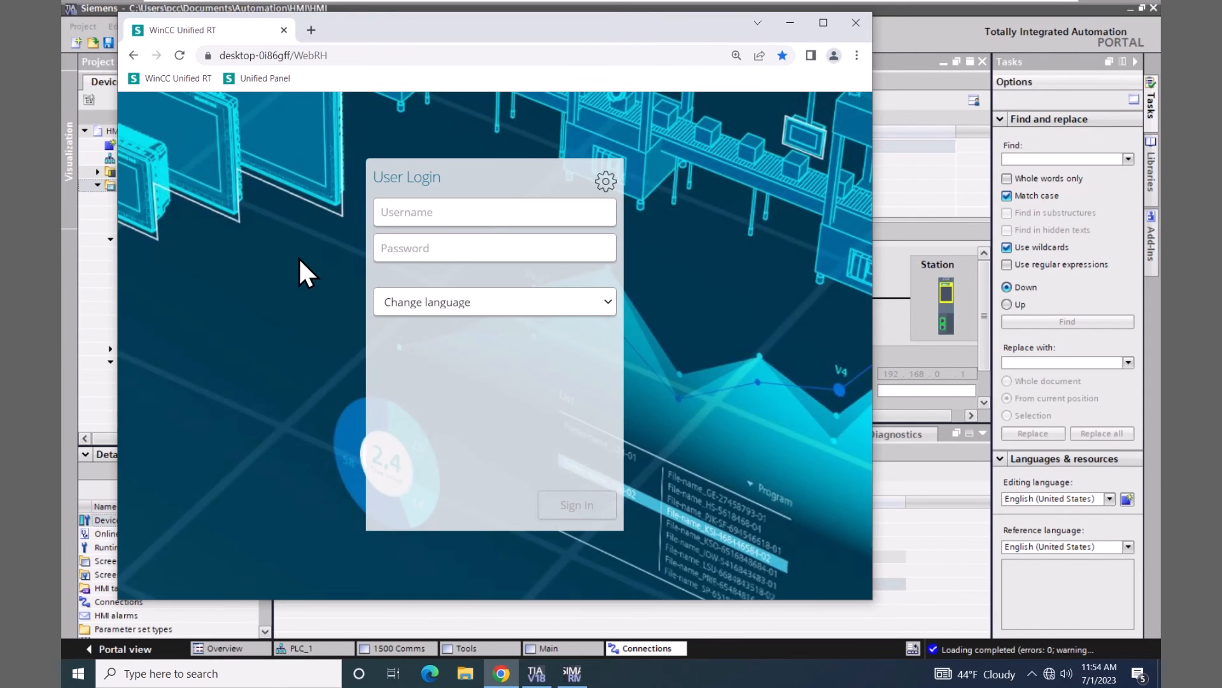
left_click(383, 217)
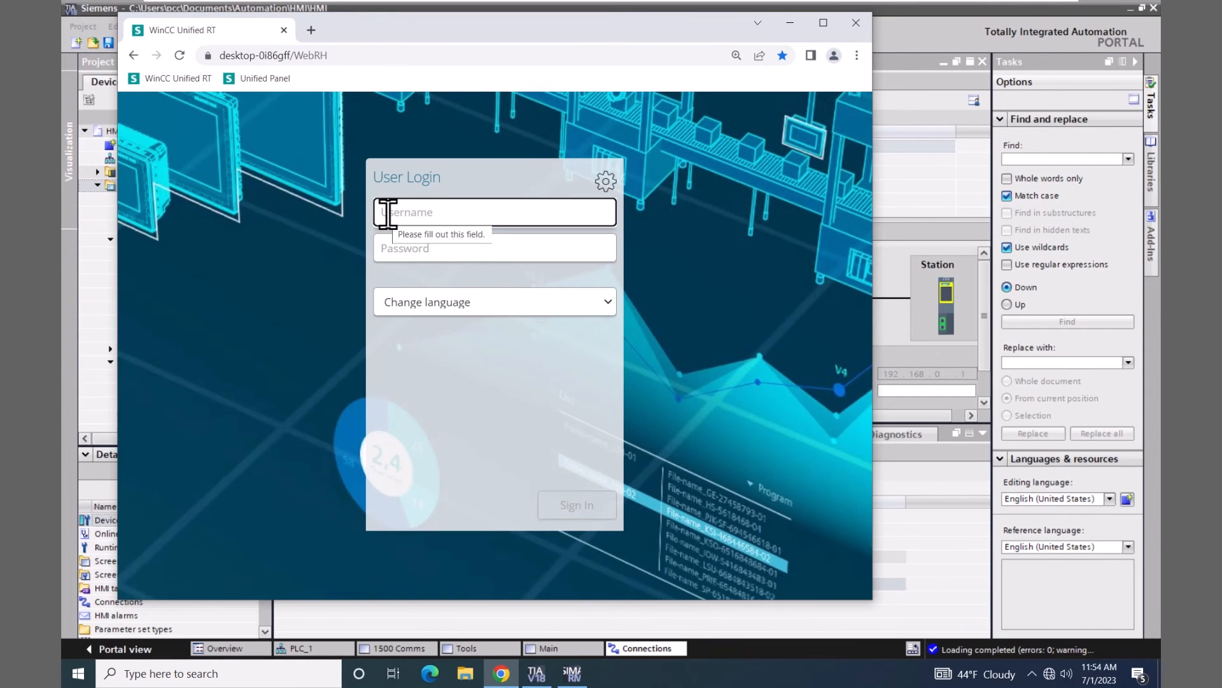
left_click(463, 249)
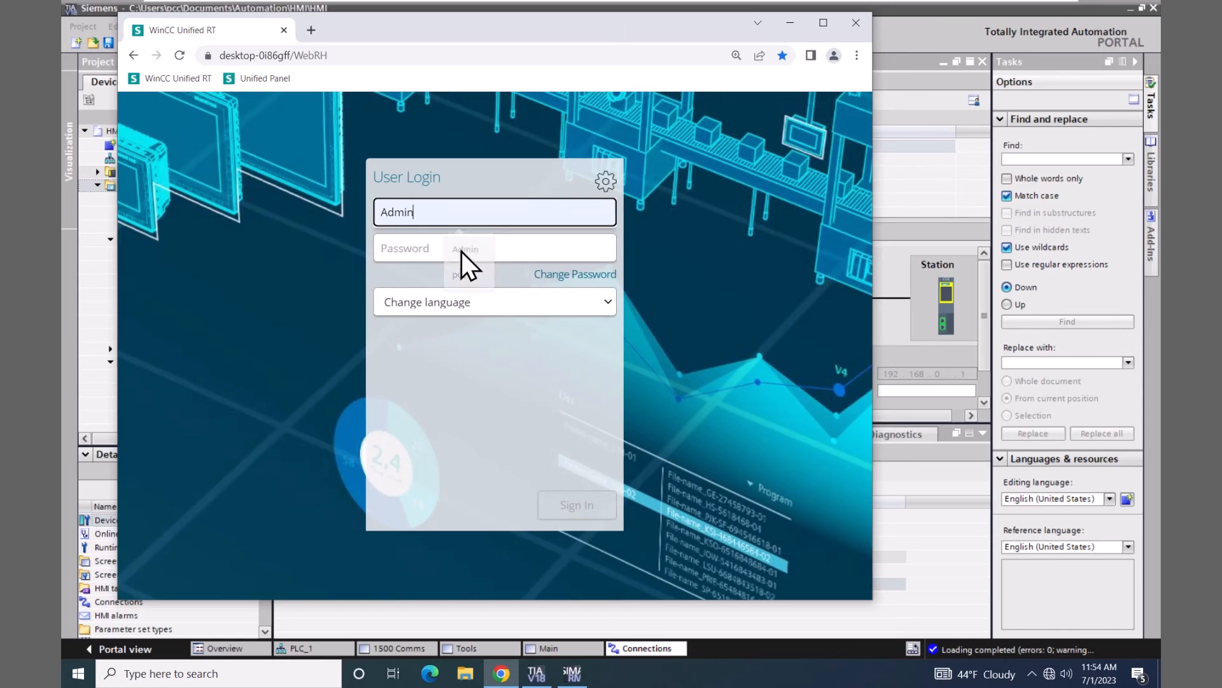
left_click(411, 249)
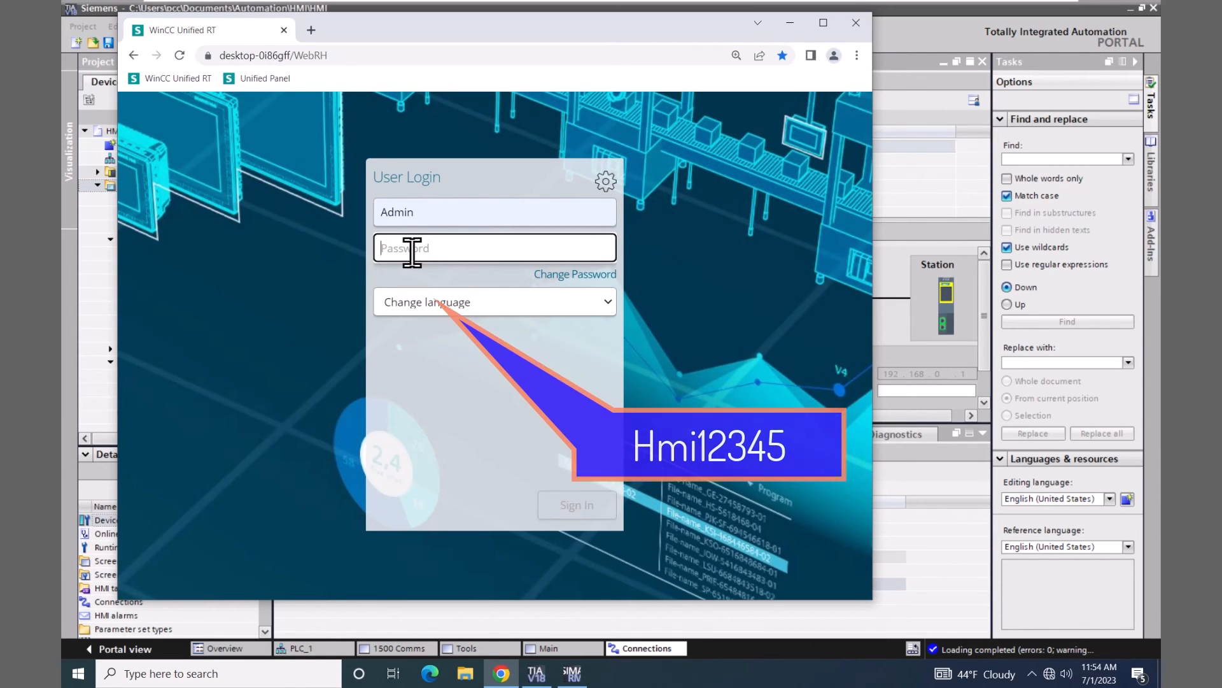
type("Hmi123")
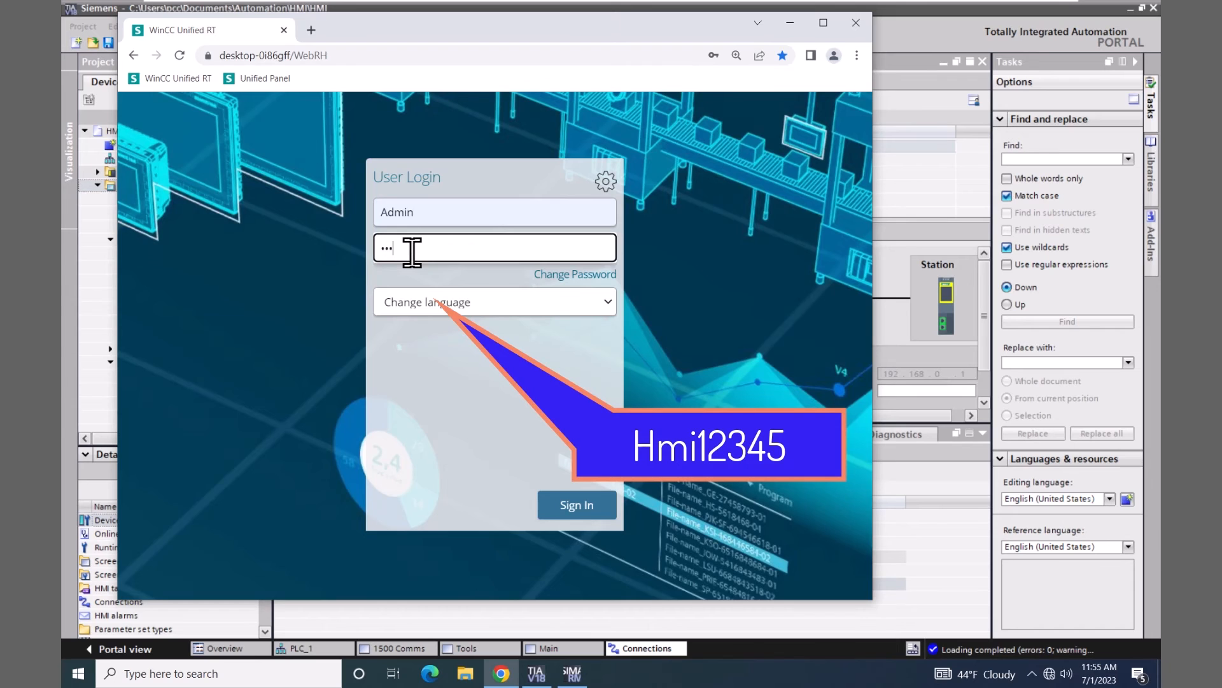
type("45")
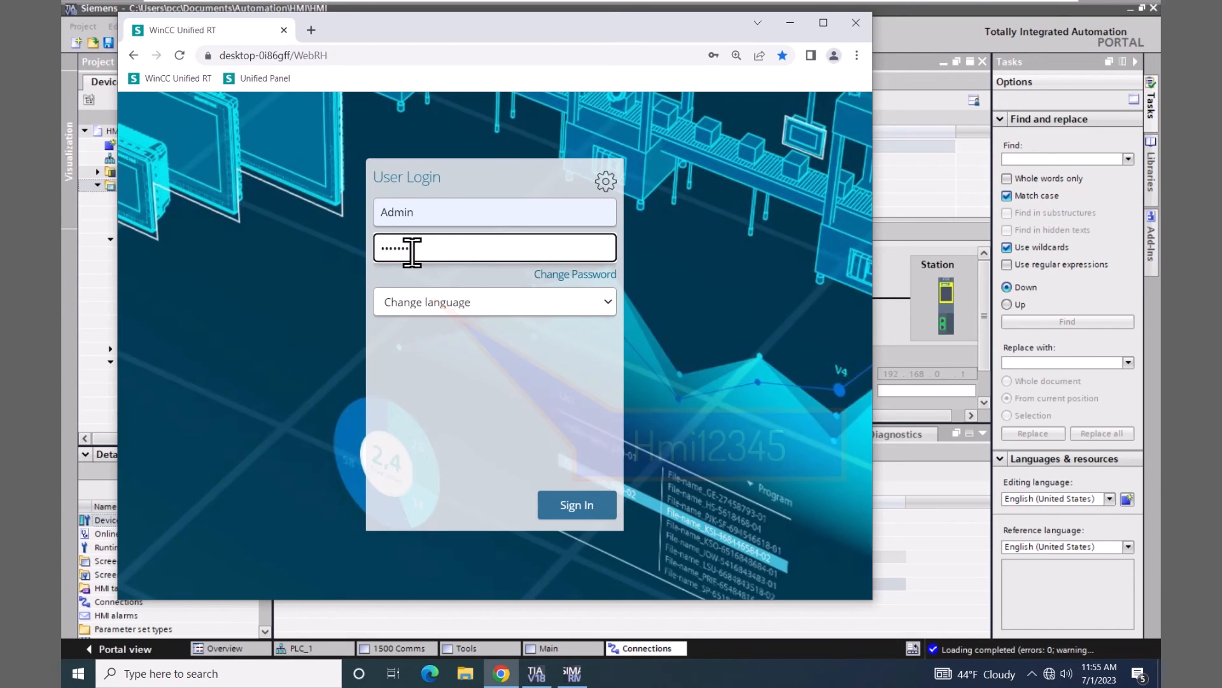
left_click(566, 503)
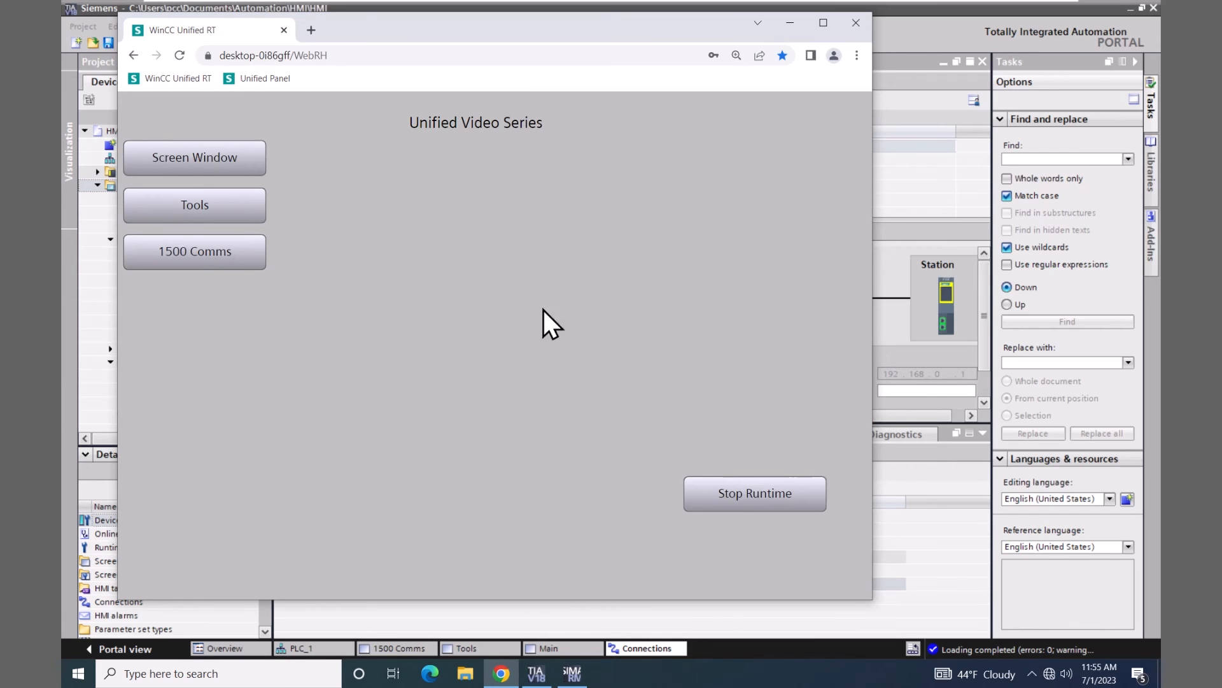
Open the 1500 Comms screen and drill into station_1's PROFINET IO-System diagnostics
left_click(242, 254)
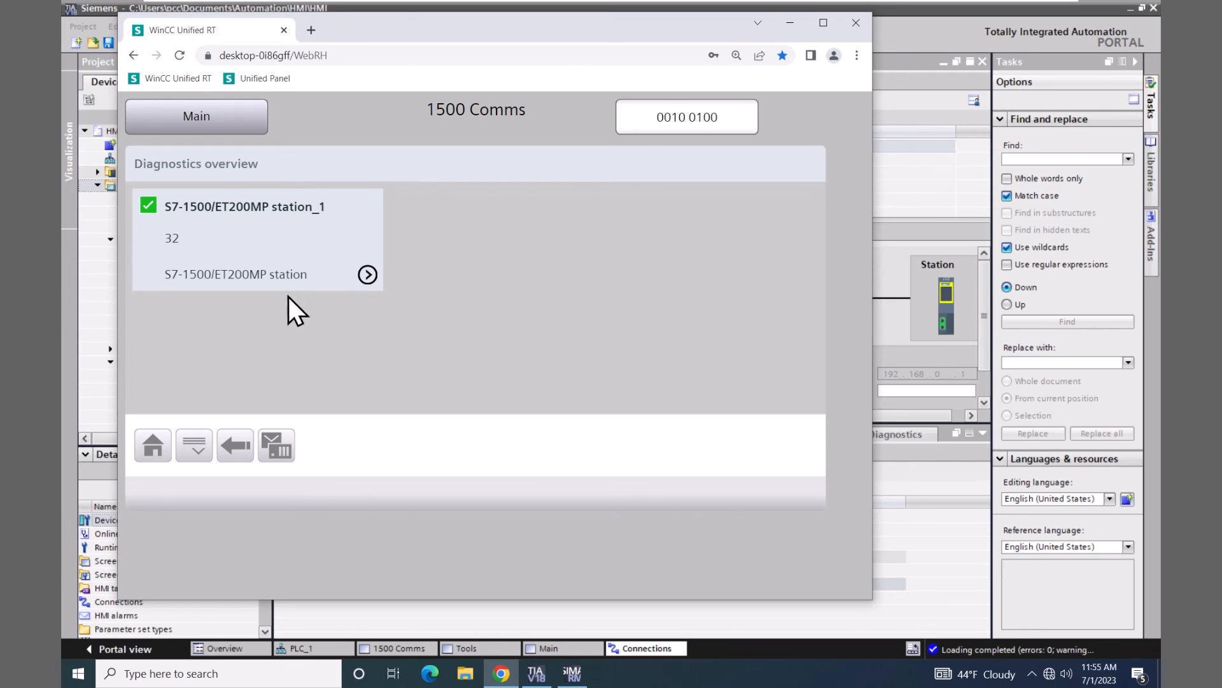
left_click(247, 224)
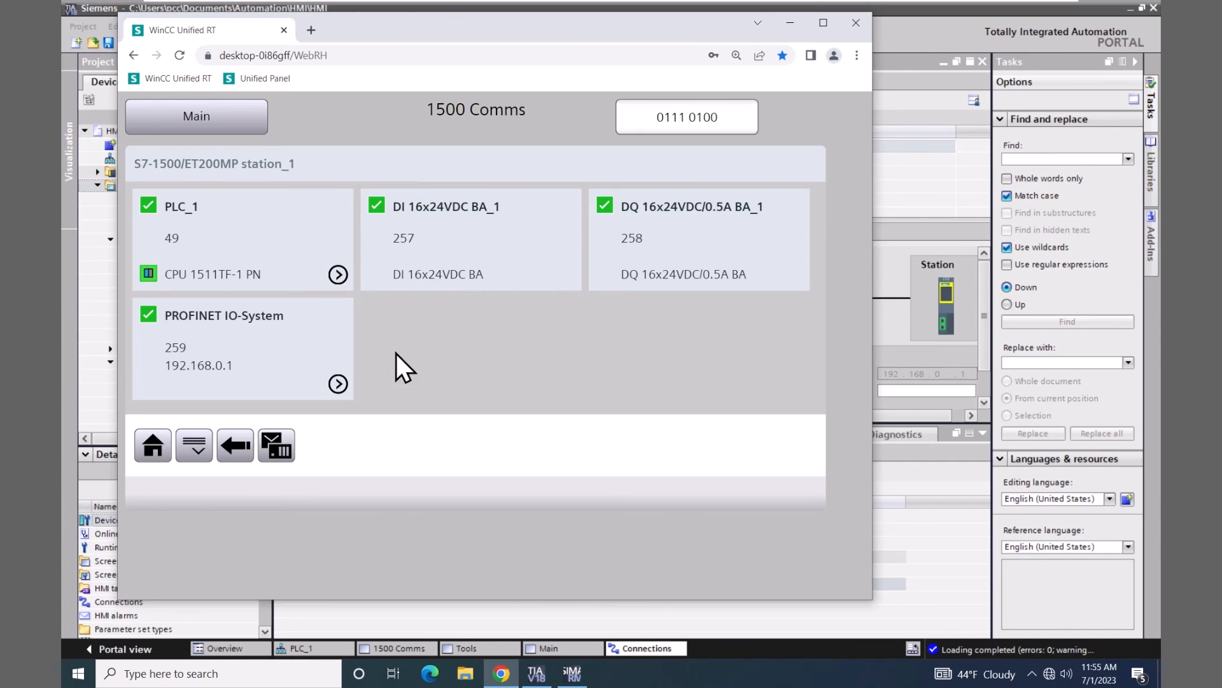
left_click(246, 330)
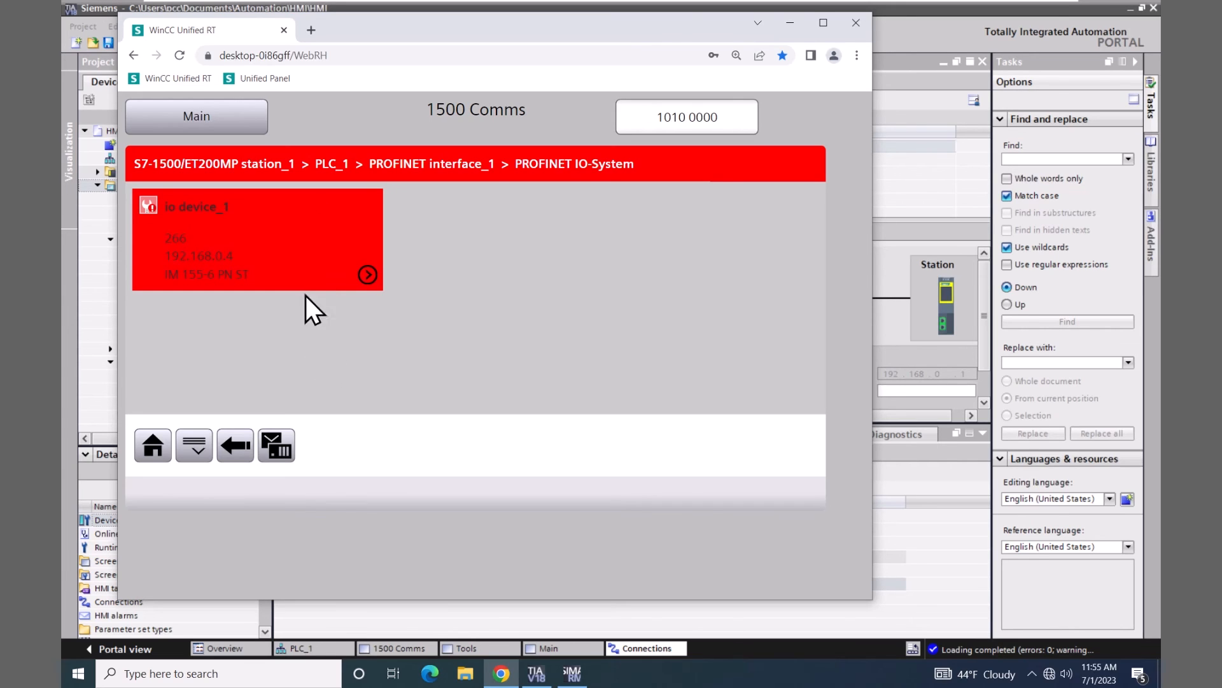
Inspect io device_1's missing DQ 8x24VDC/0.5A ST_1 module details, then go back Home
left_click(281, 239)
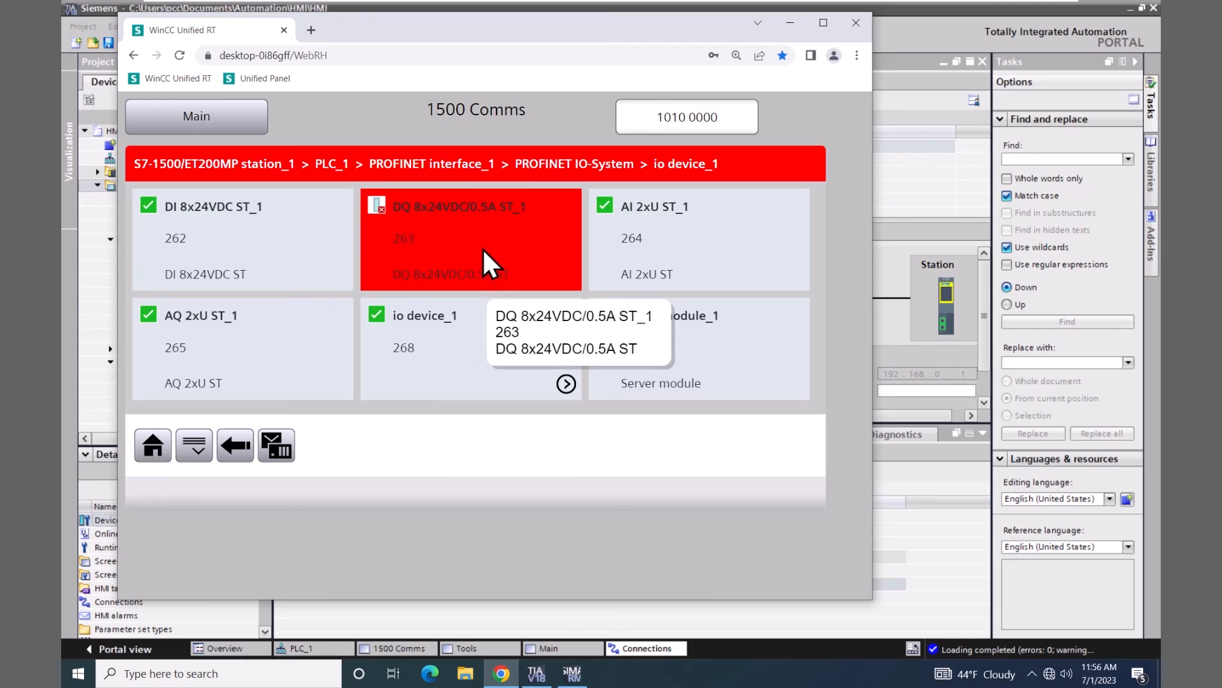
left_click(468, 234)
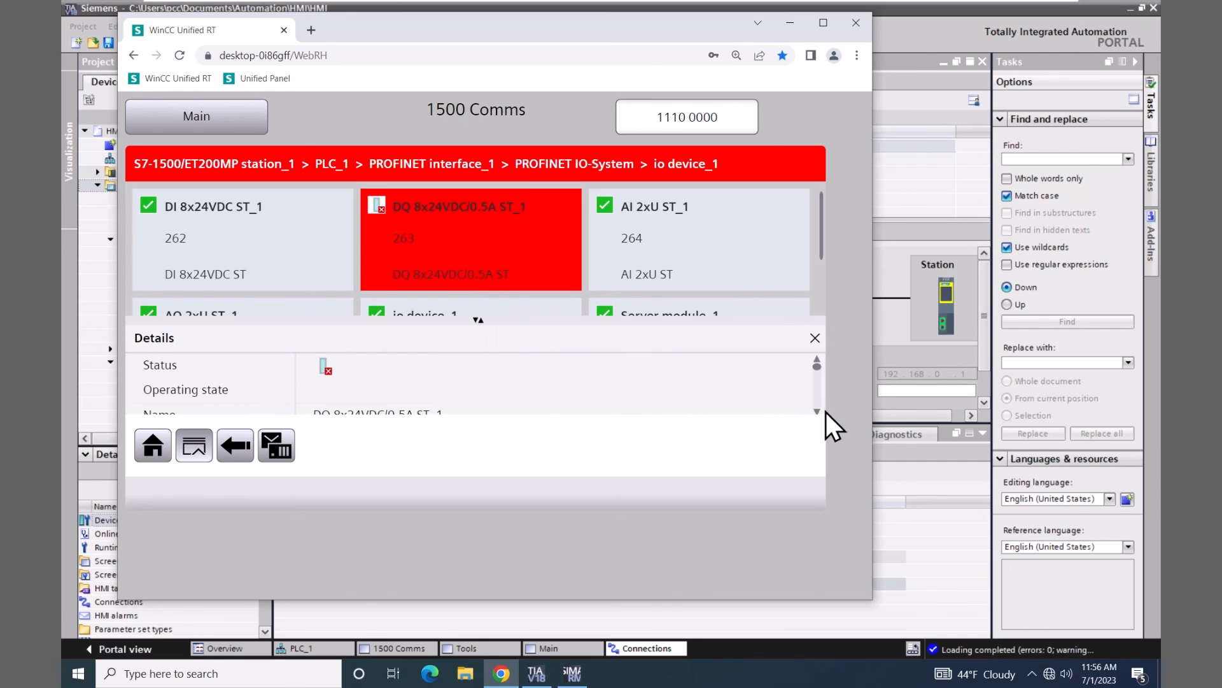
left_click(816, 410)
left_click(816, 411)
left_click(817, 410)
left_click(817, 410)
left_click(816, 410)
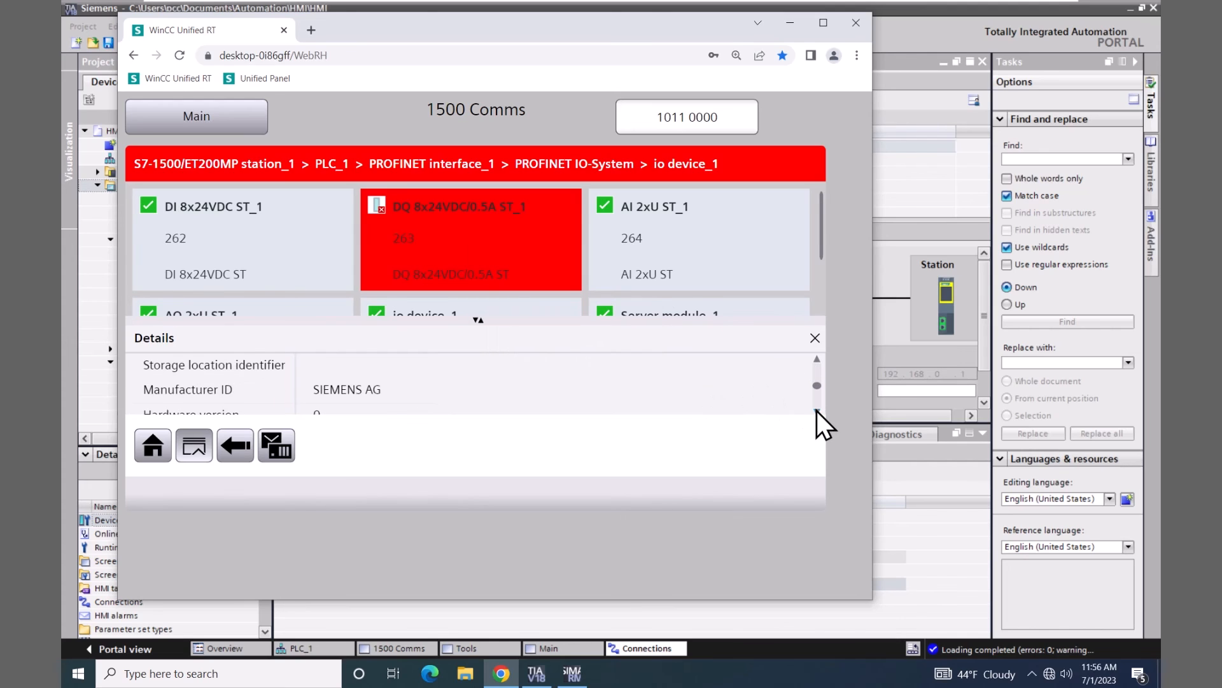
left_click(817, 411)
left_click(816, 411)
left_click(816, 411)
left_click(816, 411)
left_click(817, 410)
left_click(817, 411)
left_click(817, 411)
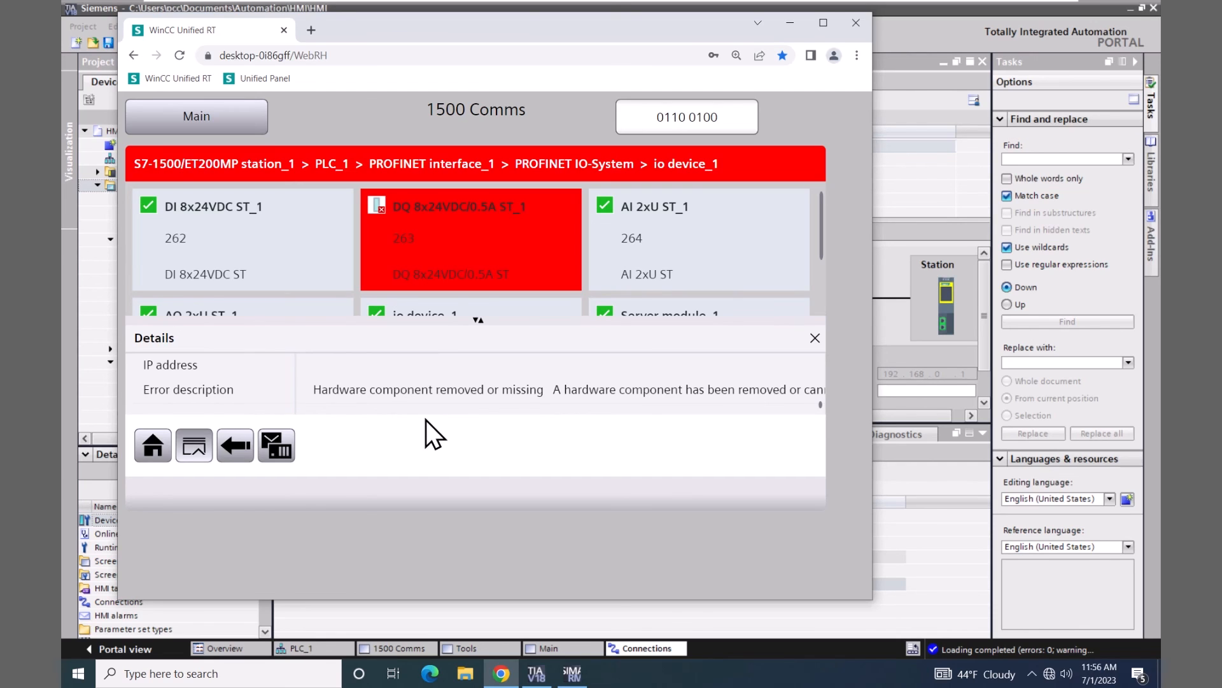
left_click(154, 443)
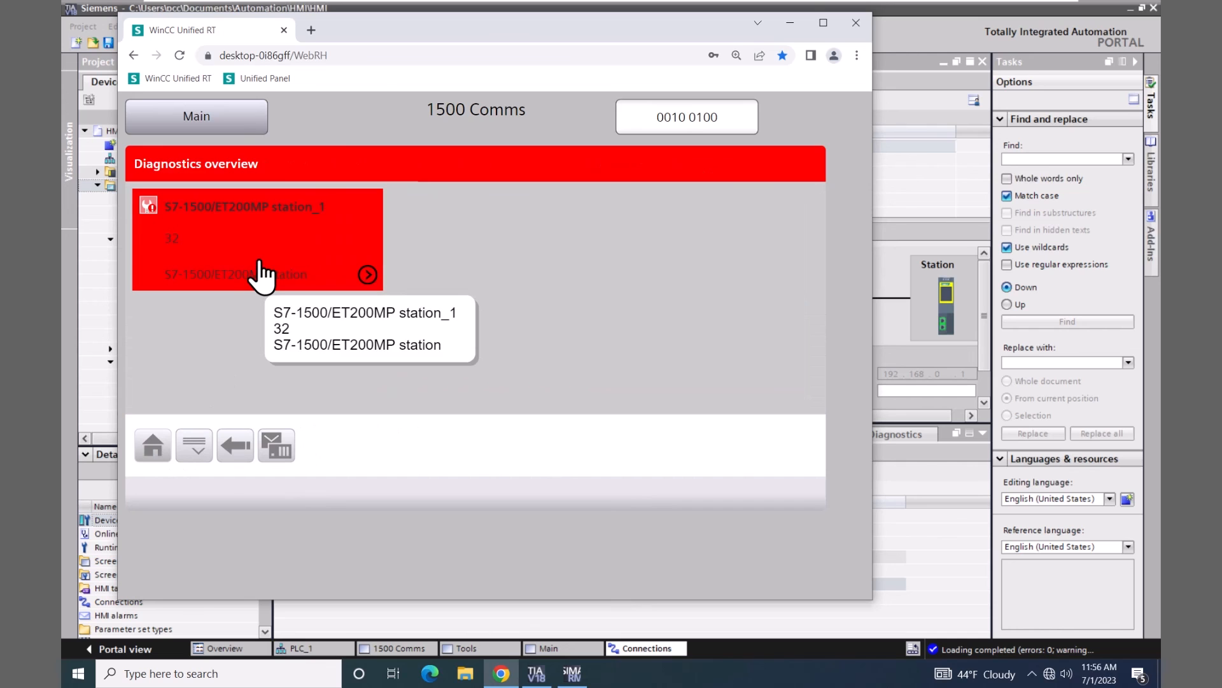
Review station_1's diagnostics buffer with a widened Event text column, then go back Home
left_click(239, 242)
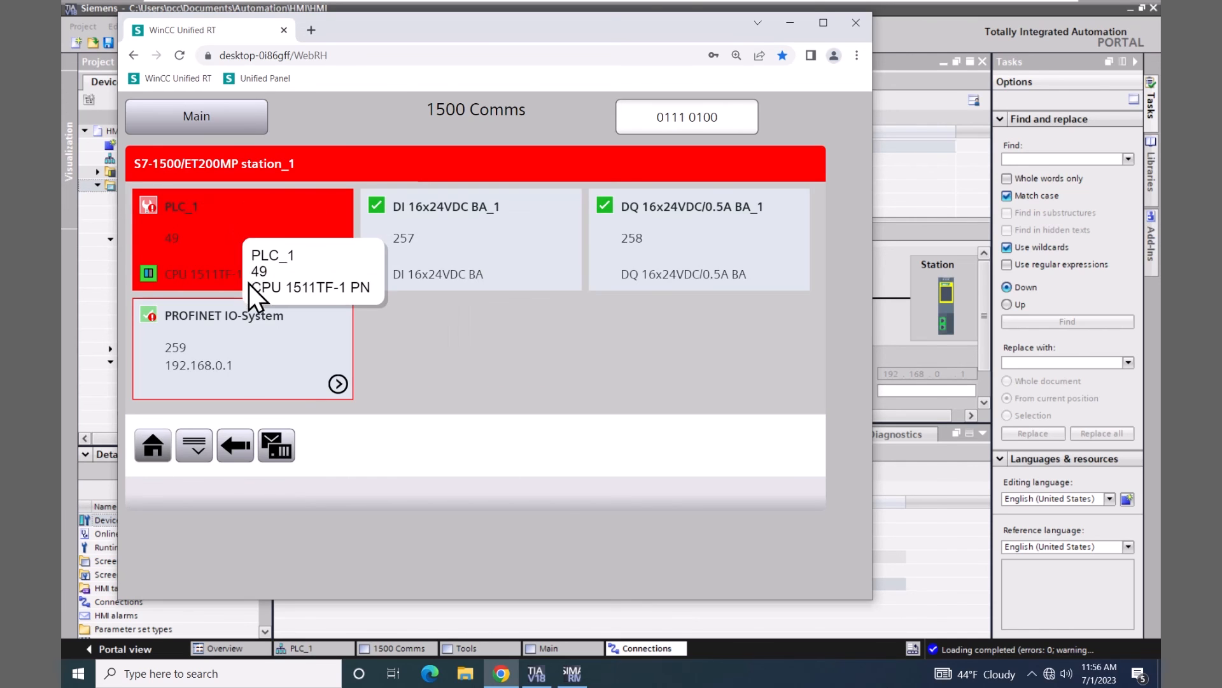
left_click(277, 447)
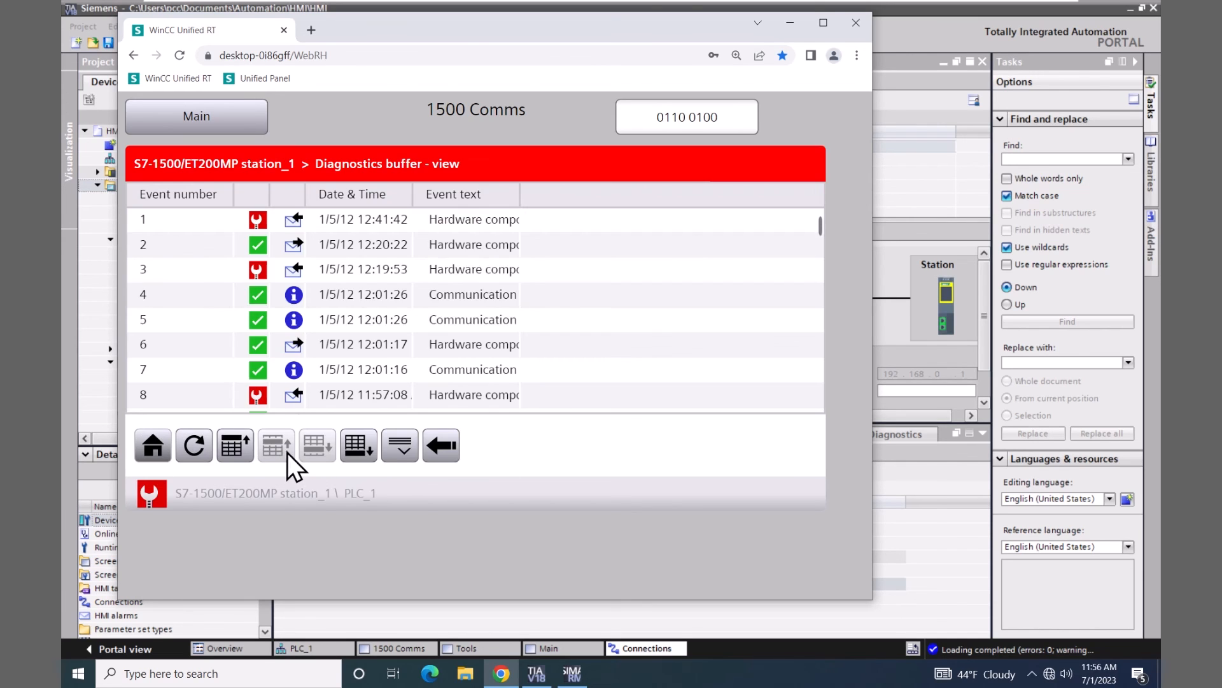
left_click_drag(519, 195, 783, 207)
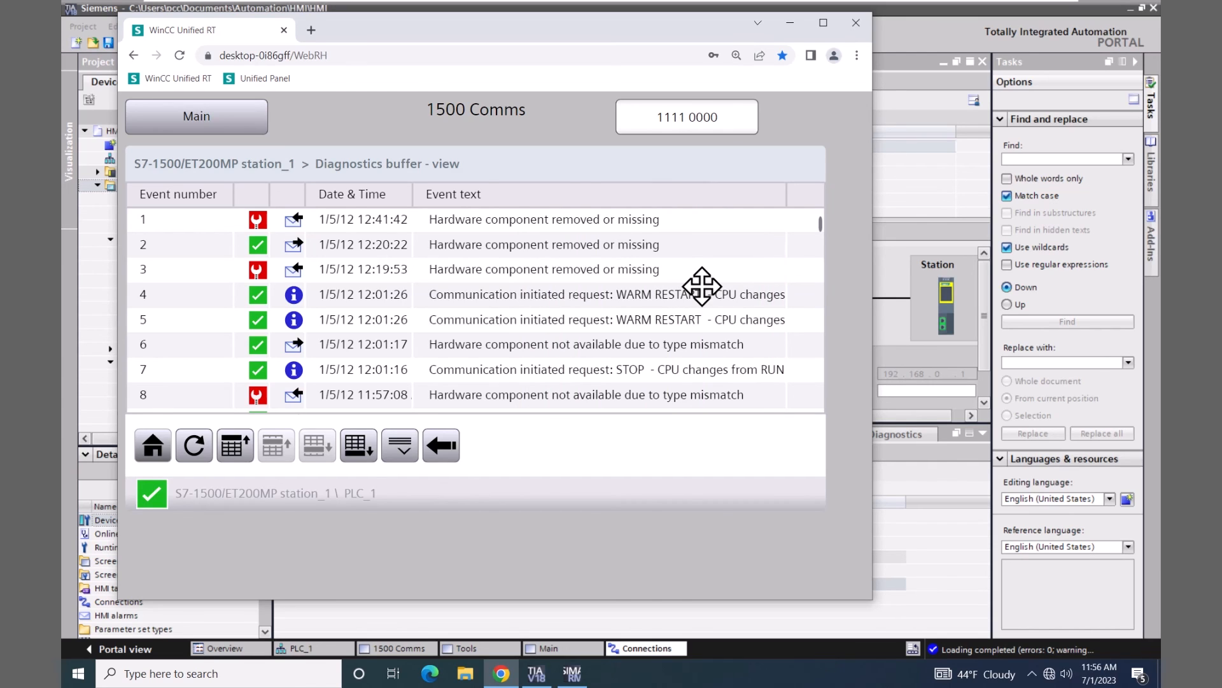
left_click(153, 446)
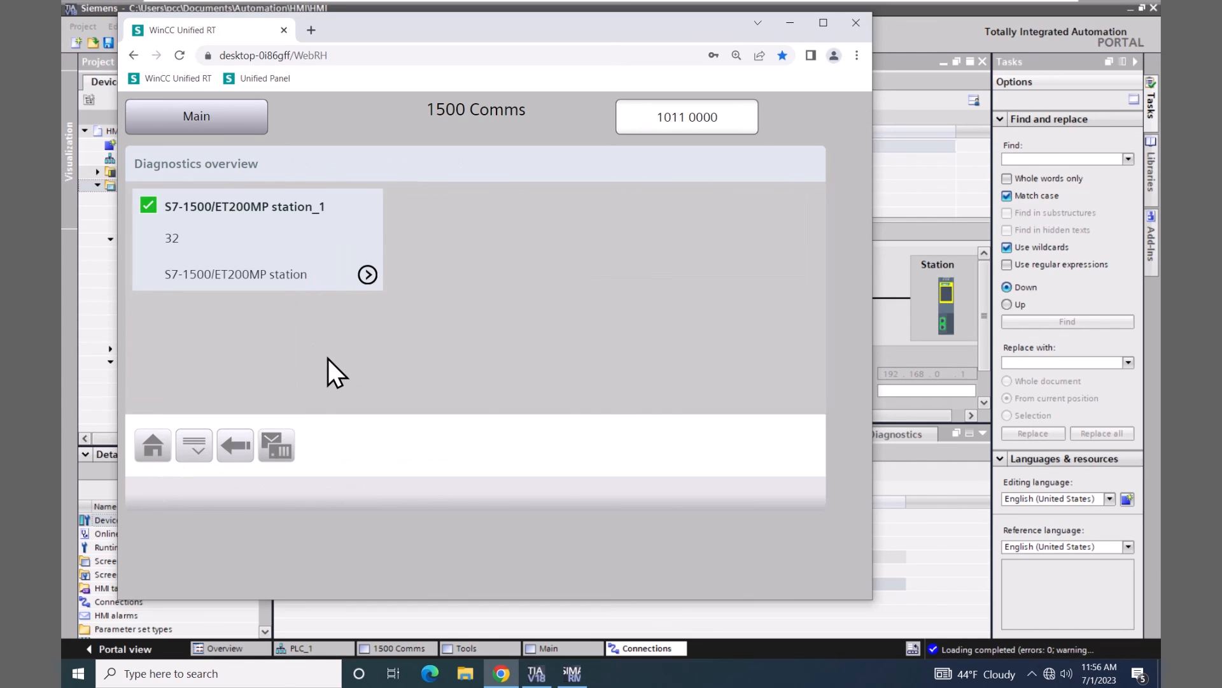